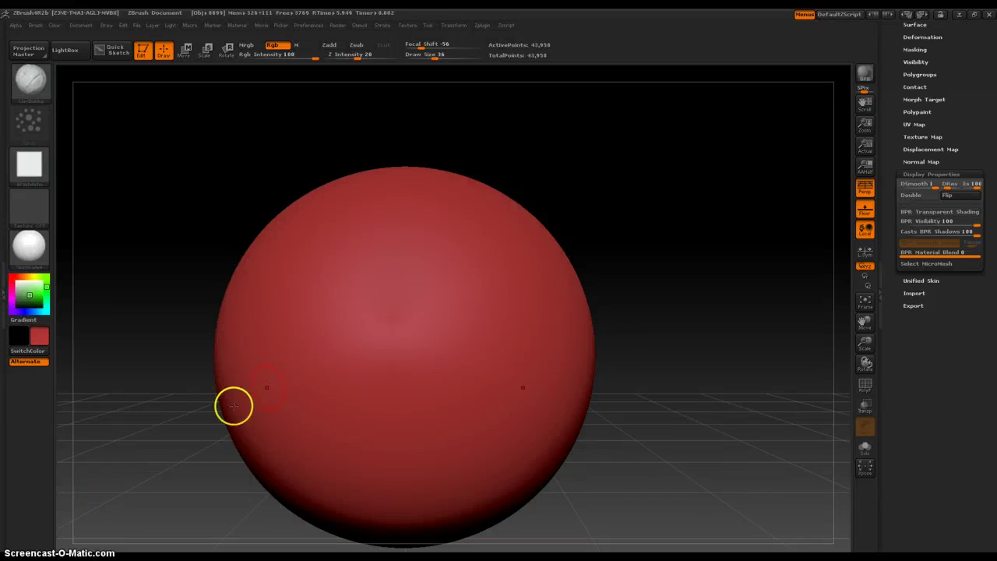
Switch the sculpting brush to CurveStandard.
key("space")
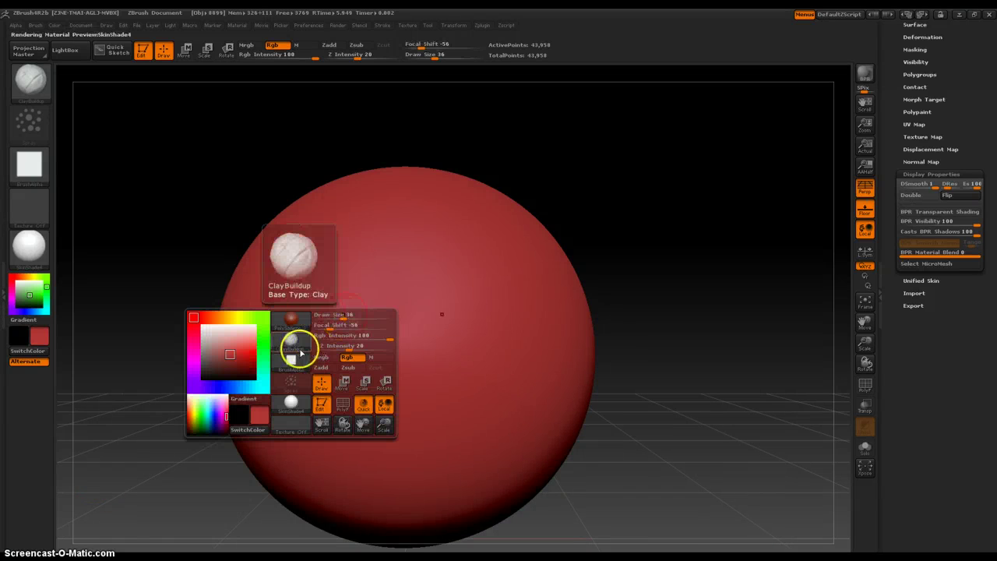
left_click(297, 346)
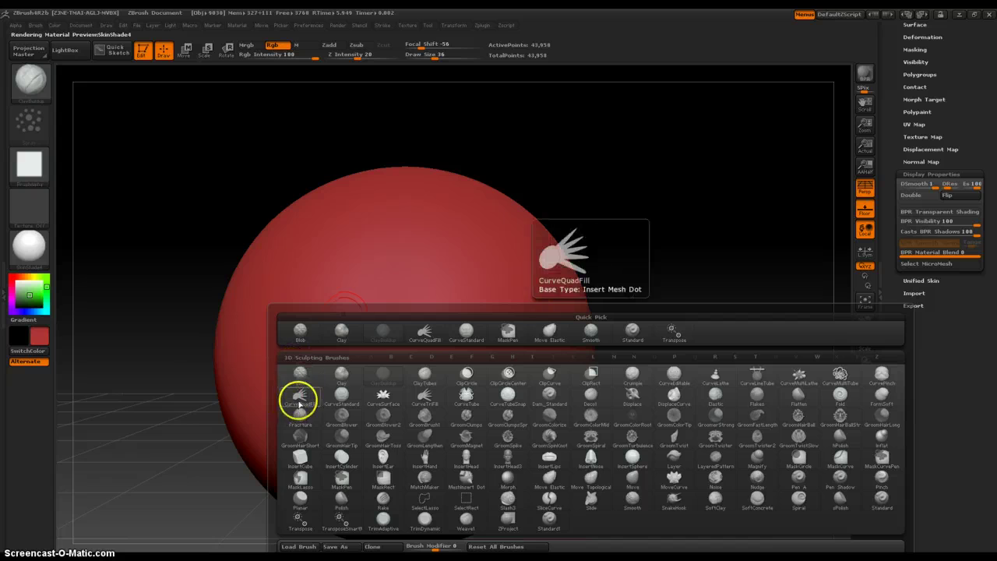
left_click(329, 399)
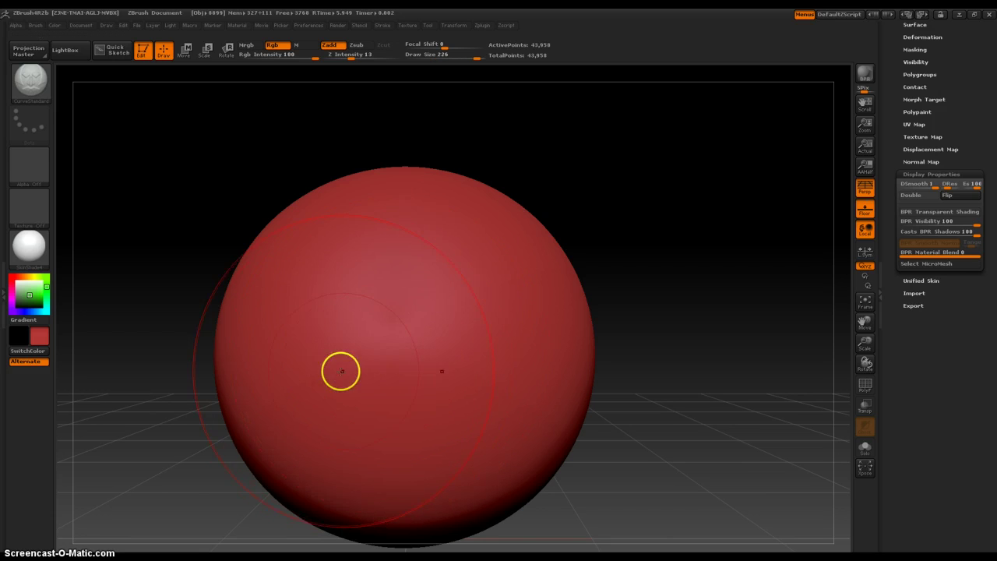
Draw a long curve across the front of the sphere, extending beyond its silhouette.
left_click_drag(338, 377, 951, 159)
left_click_drag(514, 341, 511, 352)
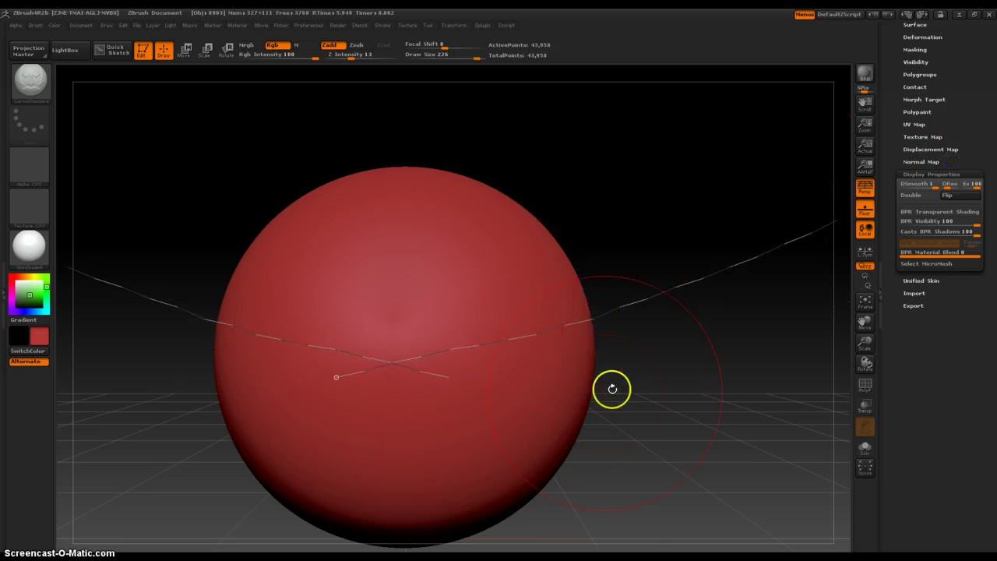
mouse_move(649, 420)
left_mouse_down("alt")
mouse_move(661, 424)
mouse_move(508, 360)
mouse_move(501, 338)
mouse_move(425, 352)
left_mouse_up("alt")
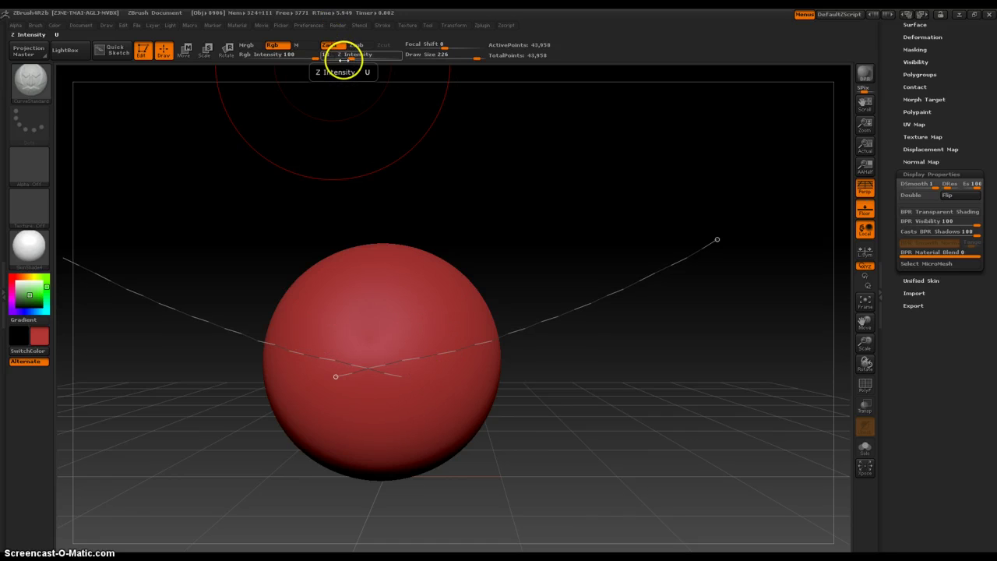
Set the curve brush's Z Intensity to 4.
left_click_drag(343, 59, 340, 58)
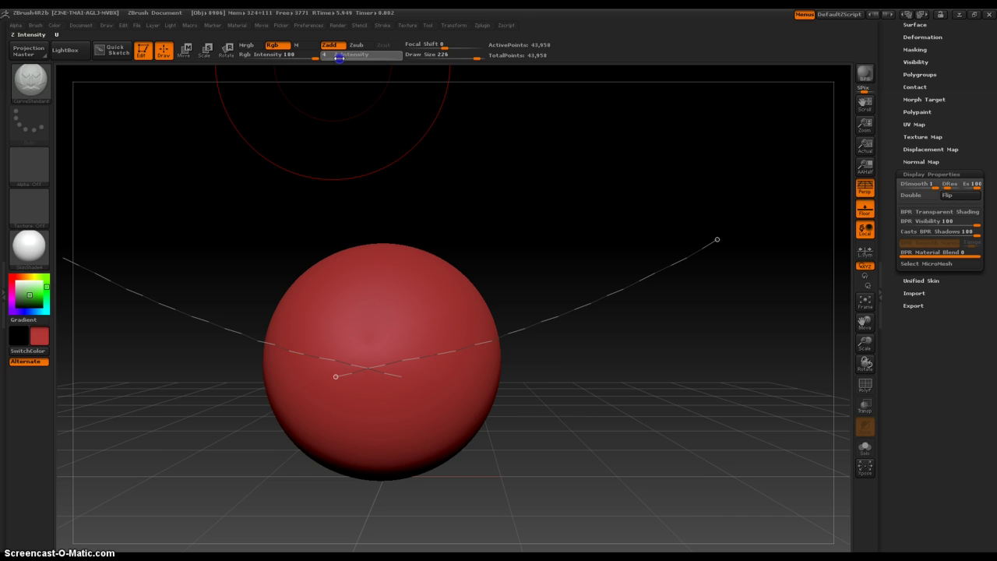
key("bracketleft")
key("bracketleft")
key("bracketleft")
Try applying the long curve to the sphere, bend the curve's points, and undo the stroke.
left_click(431, 354)
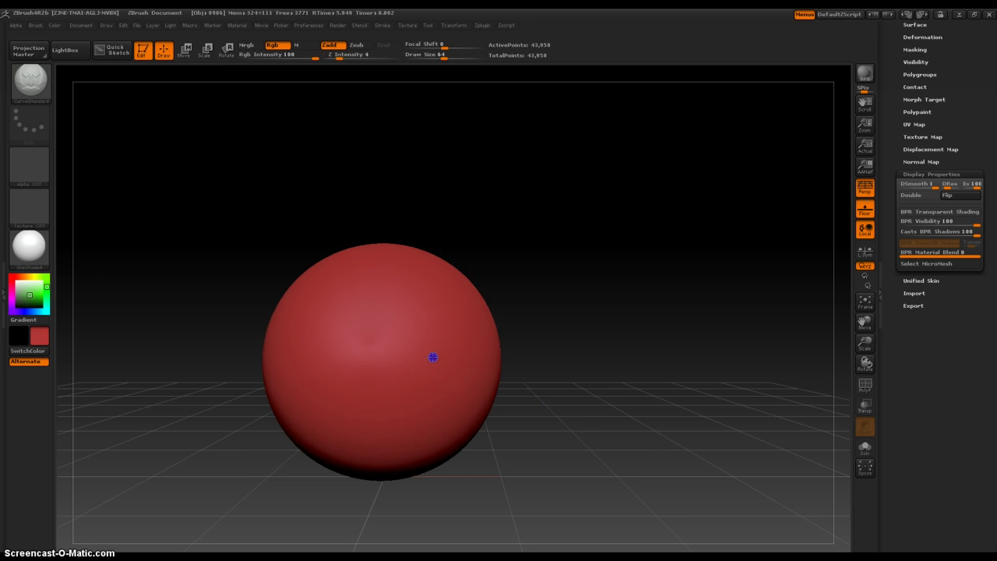
mouse_move(432, 357)
left_mouse_down()
mouse_move(472, 318)
mouse_move(449, 373)
mouse_move(545, 280)
mouse_move(558, 296)
left_mouse_up()
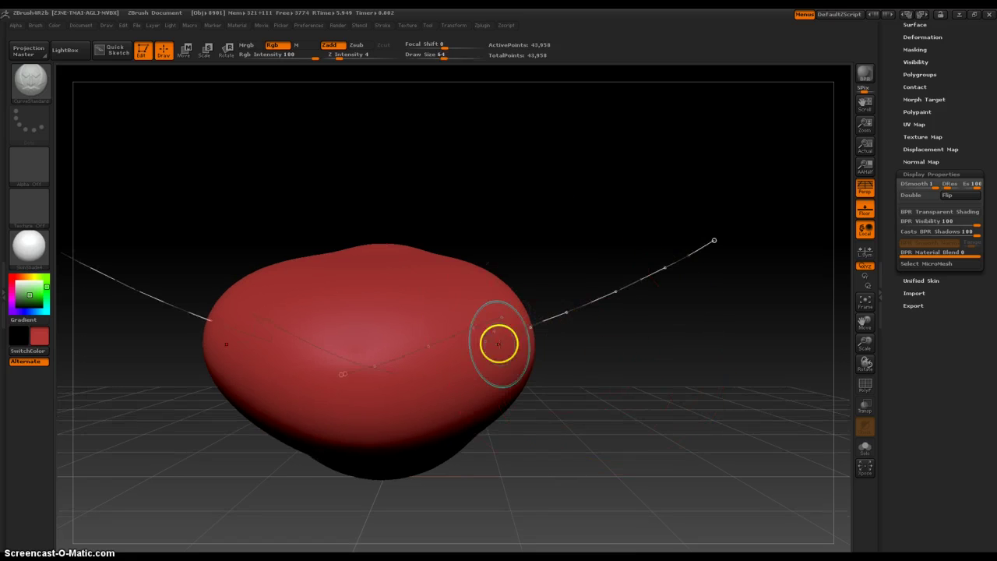
left_click_drag(488, 336, 428, 347)
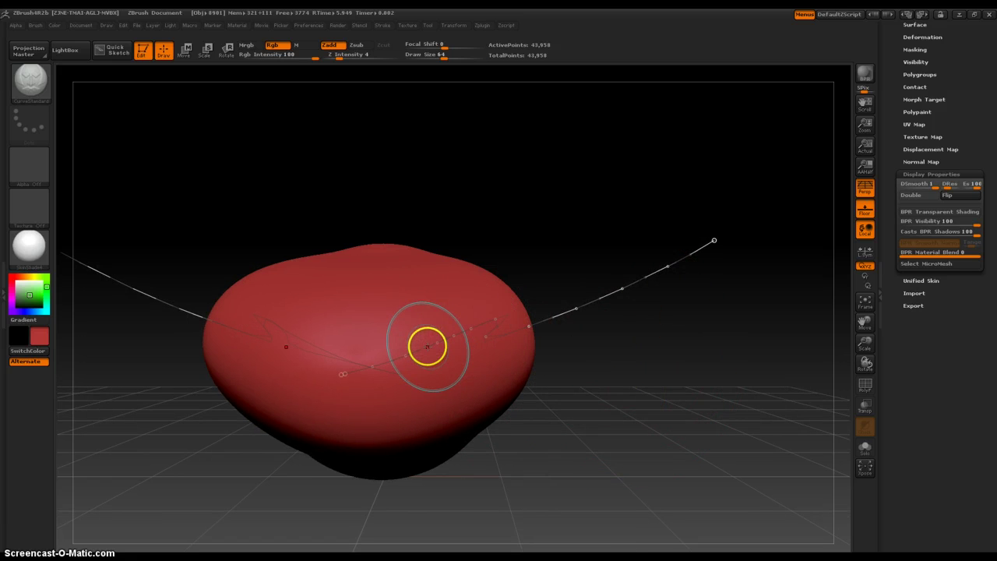
key("ctrl+z")
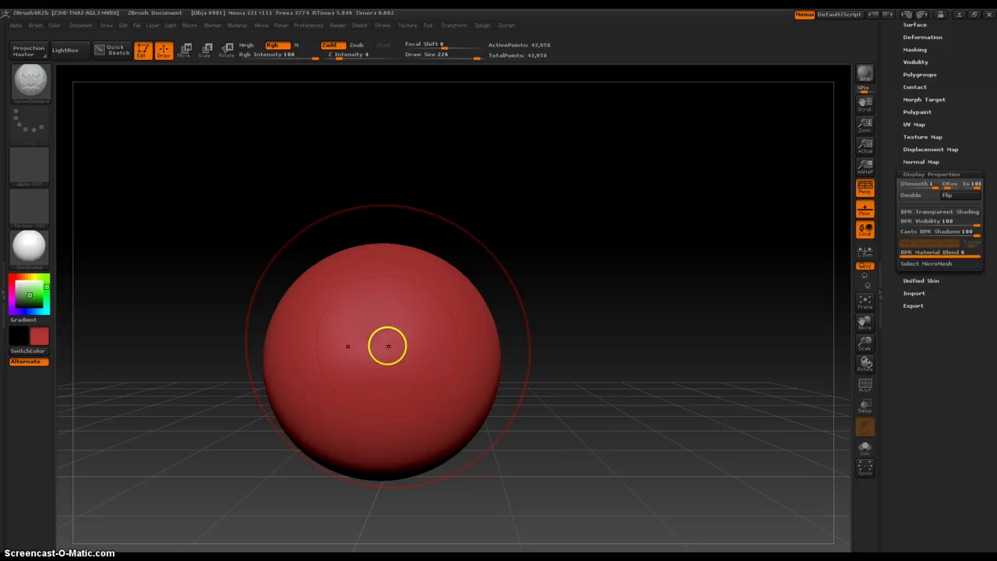
Reduce the draw size of the curve brush to 26 for finer strokes.
key("bracketleft")
key("bracketleft")
key("bracketleft")
key("bracketleft")
key("bracketleft")
key("bracketleft")
key("bracketleft")
key("bracketleft")
key("bracketleft")
key("bracketleft")
key("bracketleft")
key("bracketleft")
key("bracketleft")
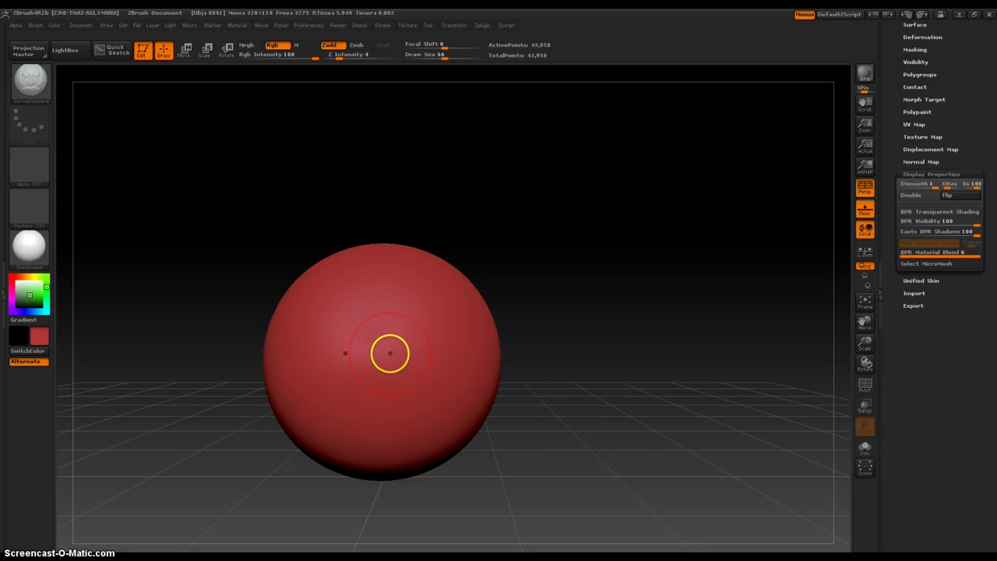
left_click_drag(564, 347, 659, 378, "alt")
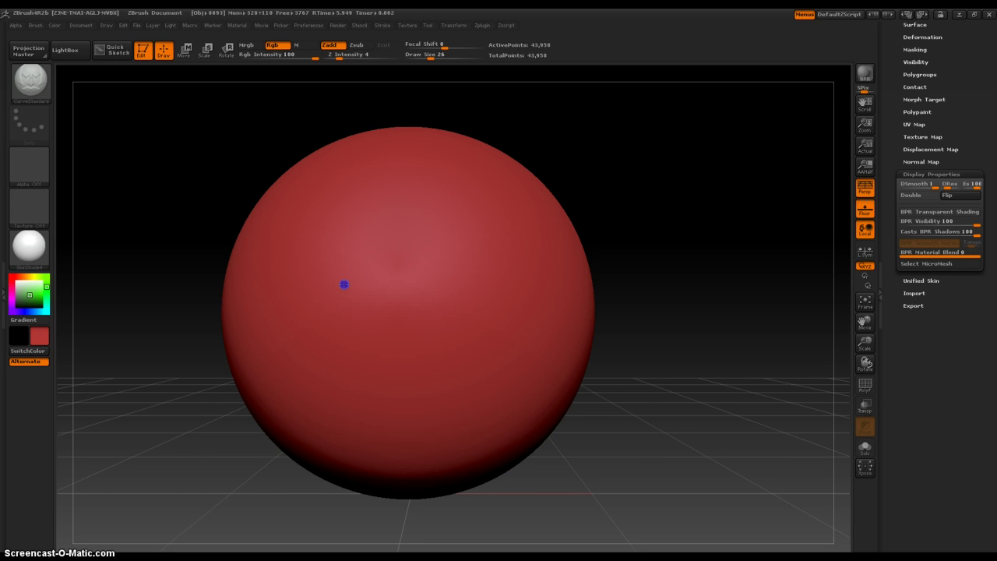
Draw a rounded, nearly closed curve on one side of the face and apply it to raise mirrored eye rings.
left_click_drag(279, 340, 318, 360)
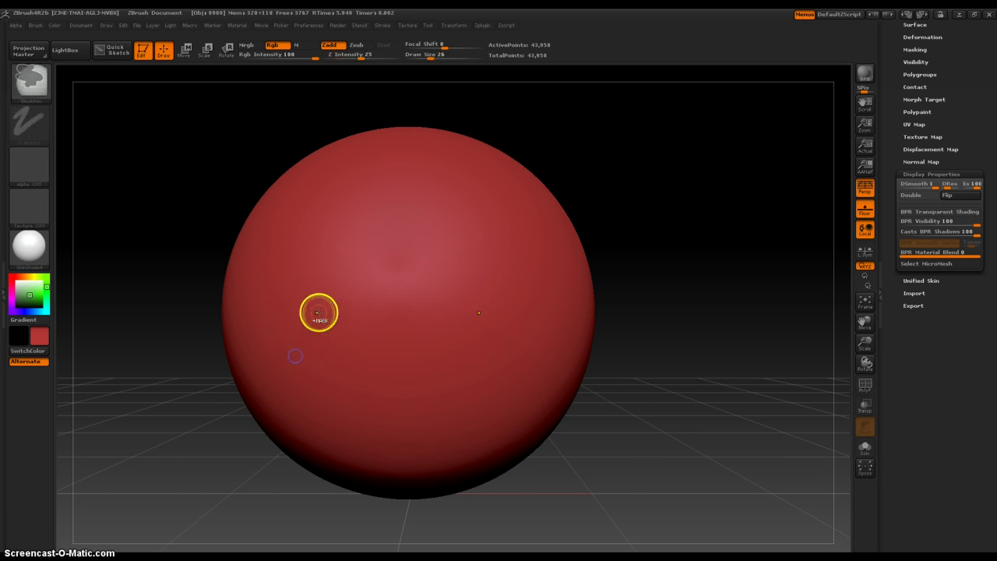
left_click(220, 99)
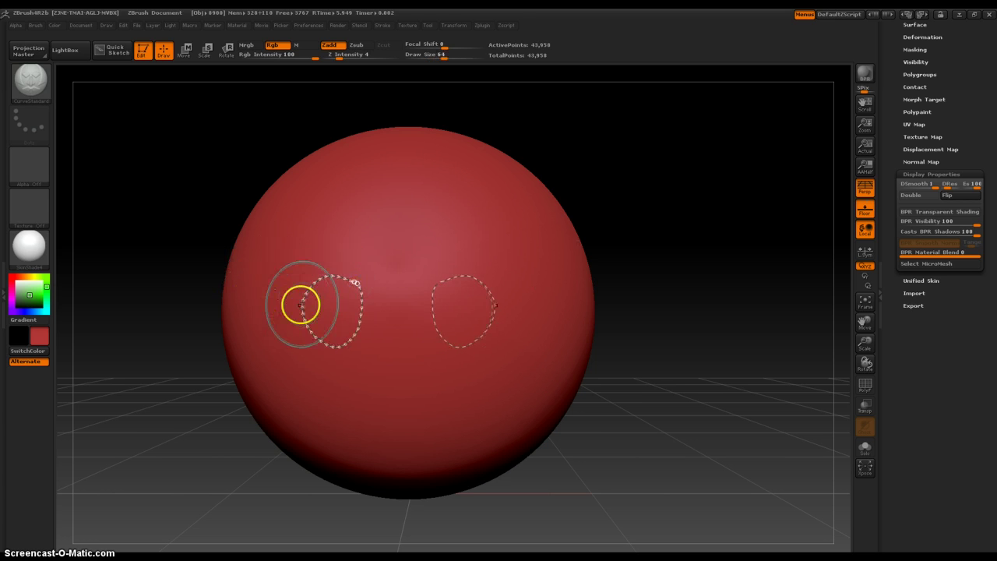
mouse_move(345, 316)
left_mouse_down()
mouse_move(342, 338)
mouse_move(312, 327)
left_mouse_up()
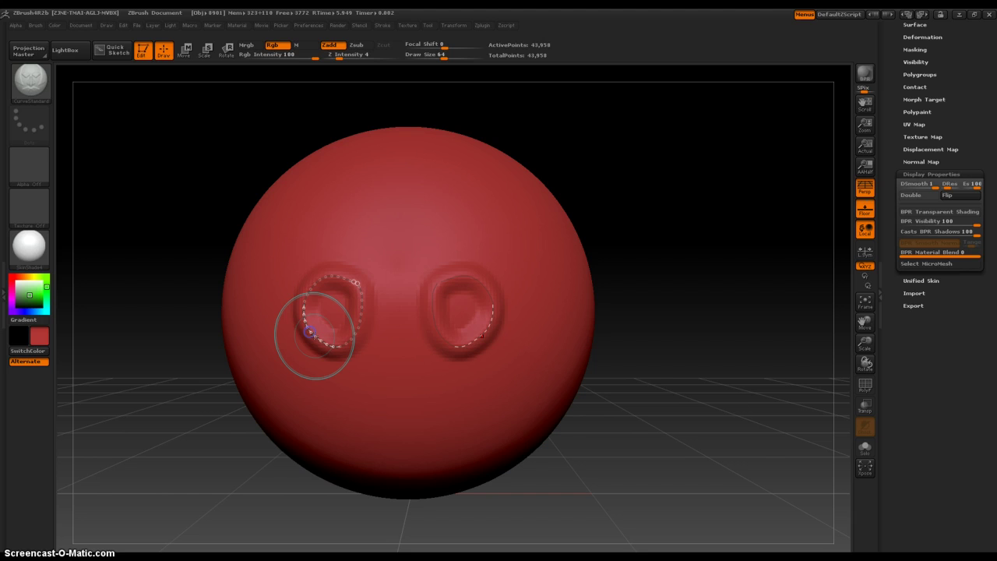
Draw a wavy eyebrow curve at draw size 26 from the centre outward above the eye, and apply it to raise mirrored eyebrows.
key("bracketleft")
key("bracketleft")
key("bracketleft")
key("bracketleft")
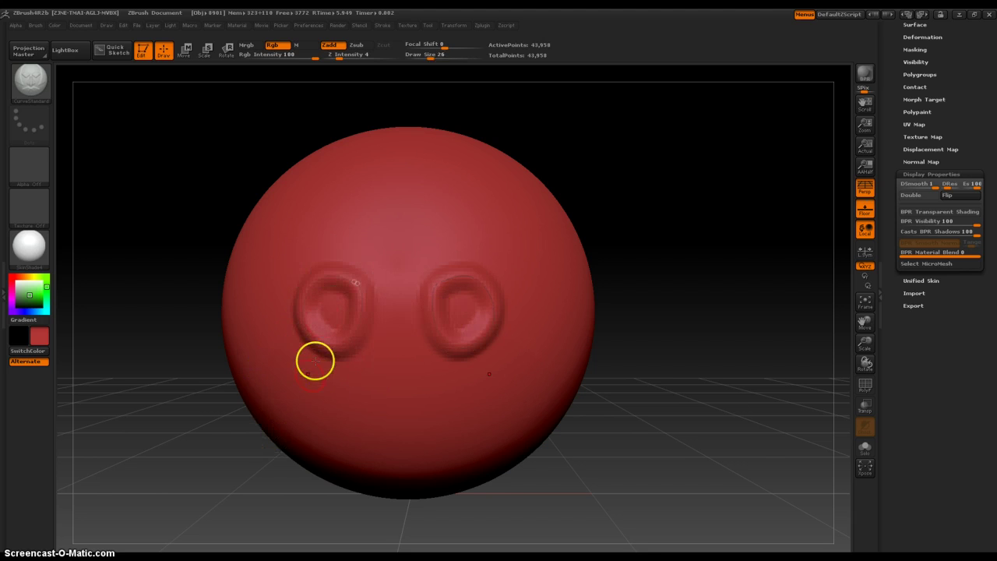
left_click(471, 325)
mouse_move(626, 244)
left_mouse_down()
mouse_move(603, 281)
mouse_move(579, 280)
mouse_move(641, 275)
left_mouse_up()
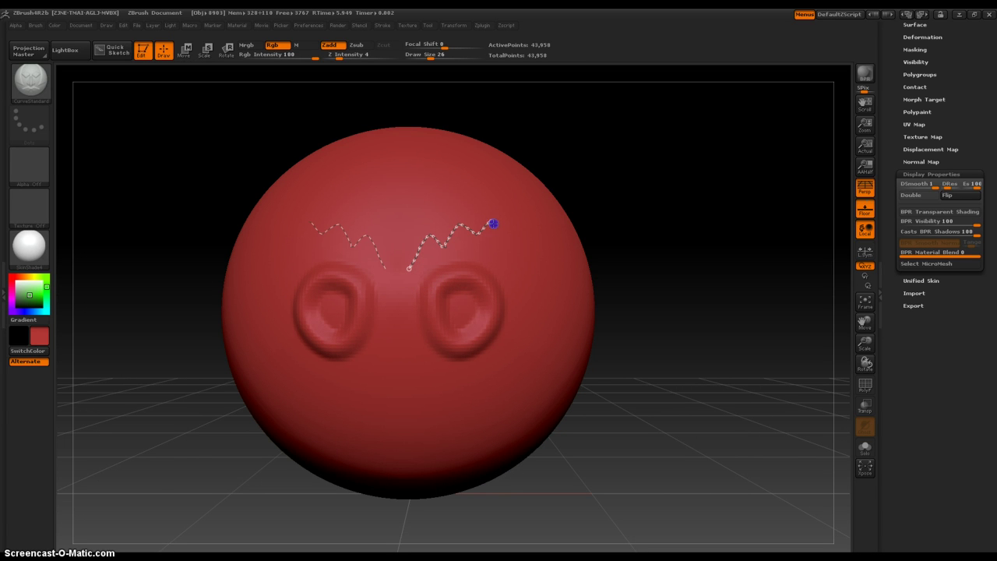
left_click_drag(534, 248, 550, 266)
left_click(475, 232)
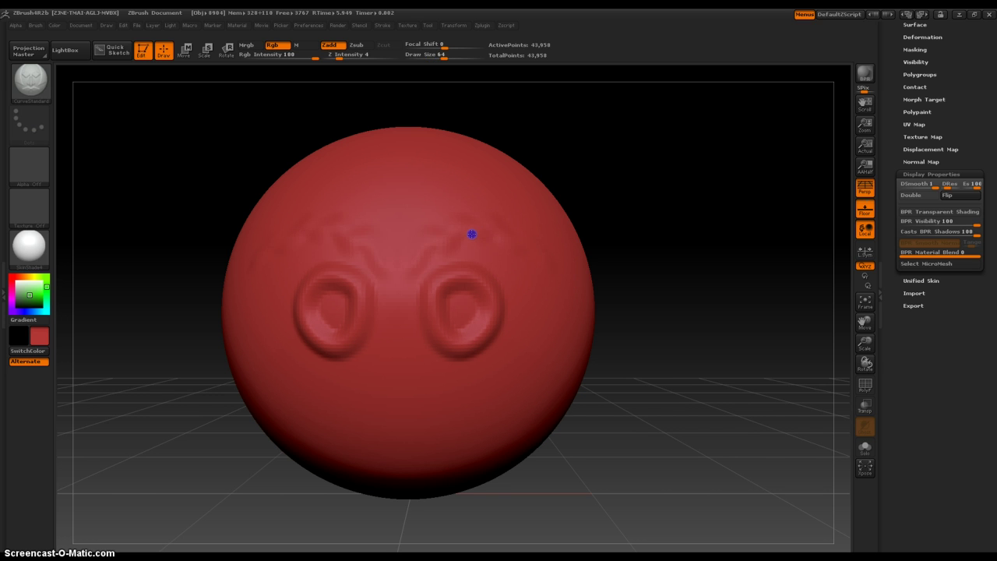
Try an oval nose outline below the eyes using a curved half-stroke, and undo it.
key("ctrl+z")
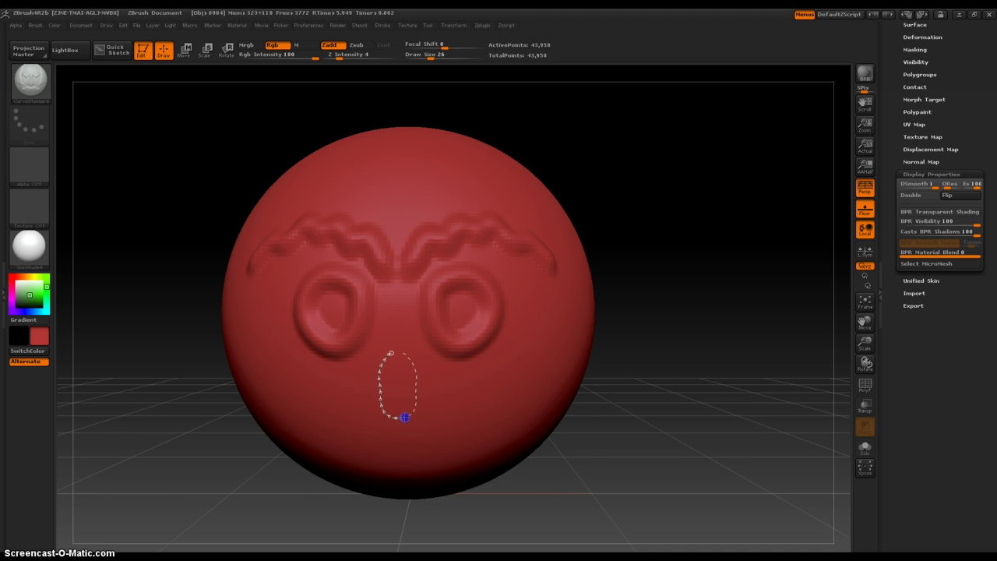
left_click(394, 421)
key("ctrl+shift+z")
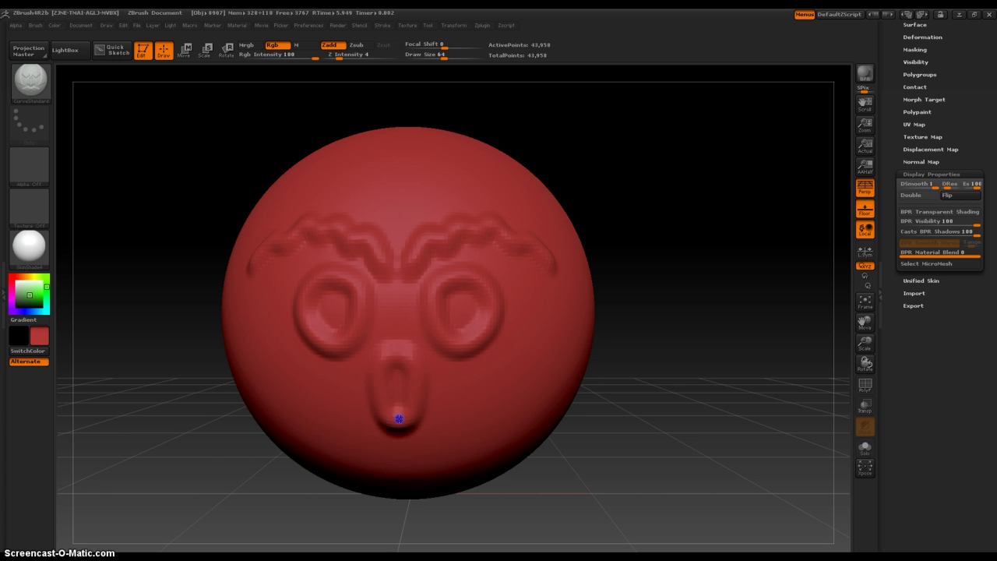
key("ctrl+z")
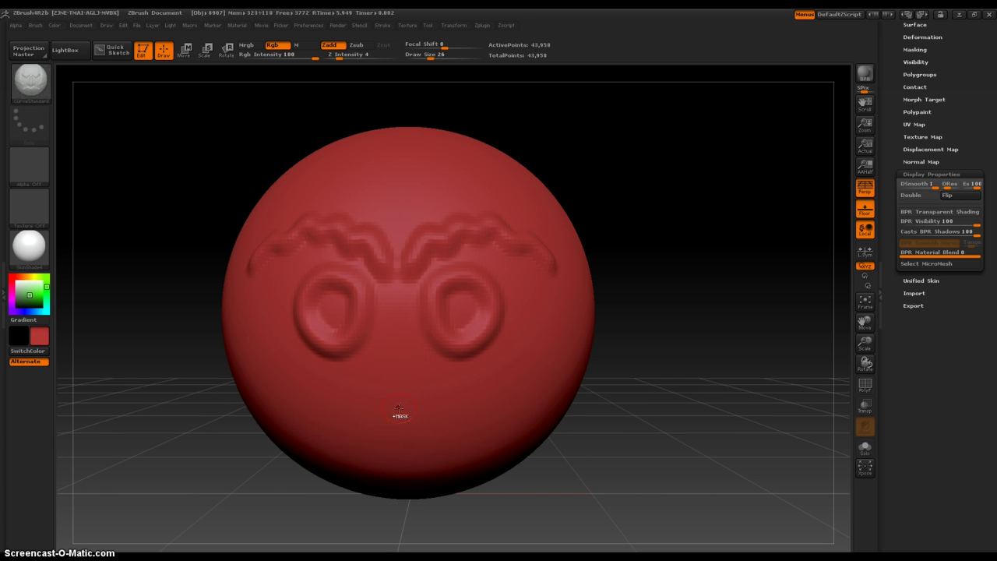
Undo the eyebrow strokes back to the eye rings, and redo them.
key("ctrl+z")
key("ctrl+z")
key("ctrl+z")
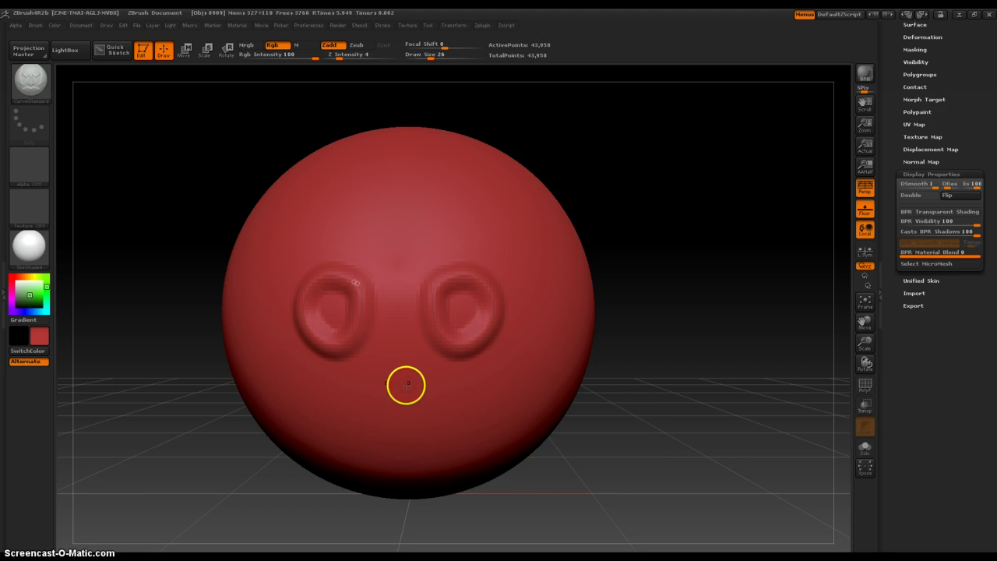
key("ctrl+z")
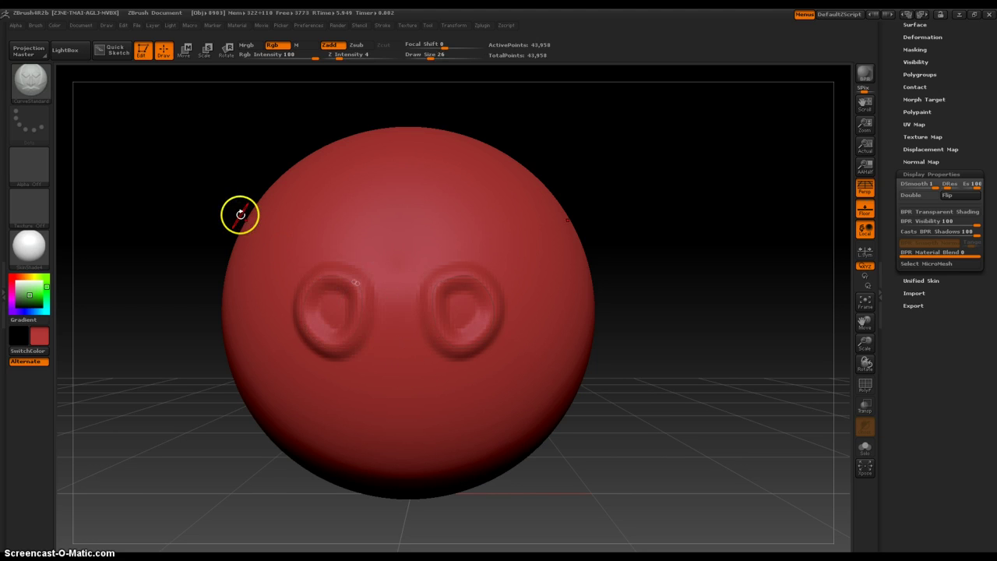
key("ctrl+shift+z")
key("ctrl+shift+z")
key("ctrl+shift+z")
key("ctrl+shift+z")
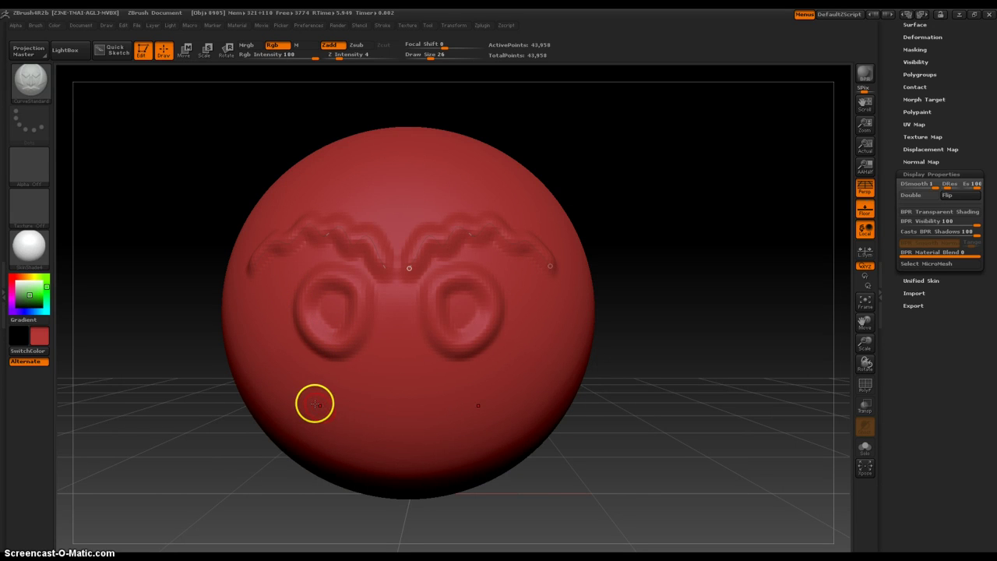
Draw a short vertical curve down the centre below the eyes and apply it to raise the nose.
left_click_drag(396, 359, 395, 358)
mouse_move(396, 428)
left_mouse_down()
mouse_move(397, 402)
mouse_move(388, 418)
left_mouse_up()
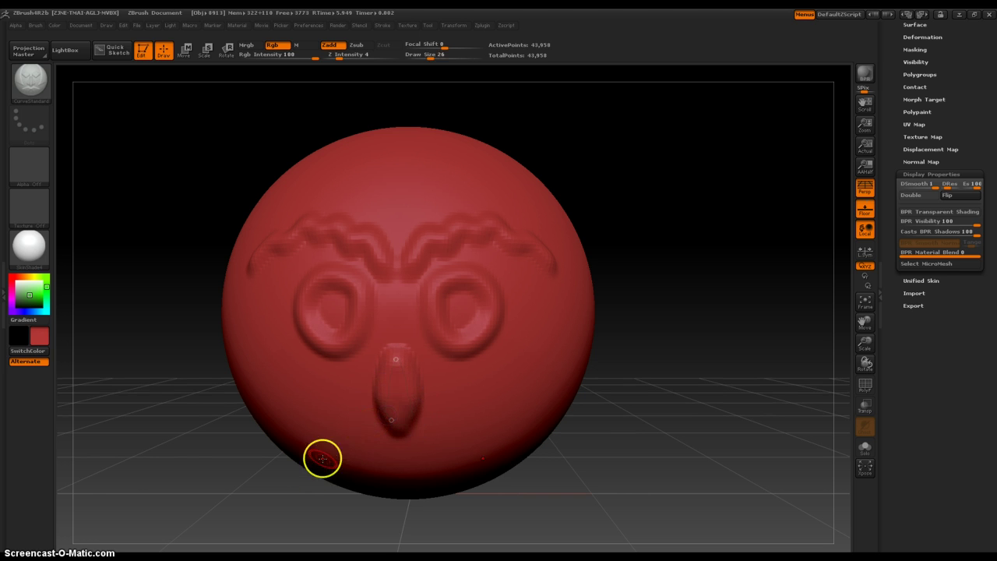
Draw a smile curve from the cheek down to the chin's centre and apply it to raise a symmetrical mouth.
left_click_drag(250, 474, 250, 457)
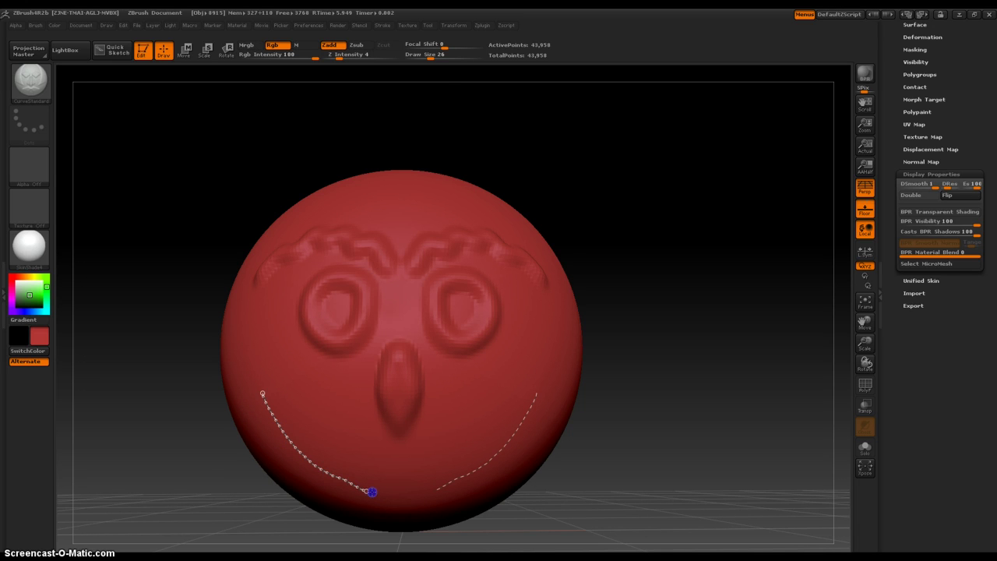
left_click_drag(404, 496, 400, 495)
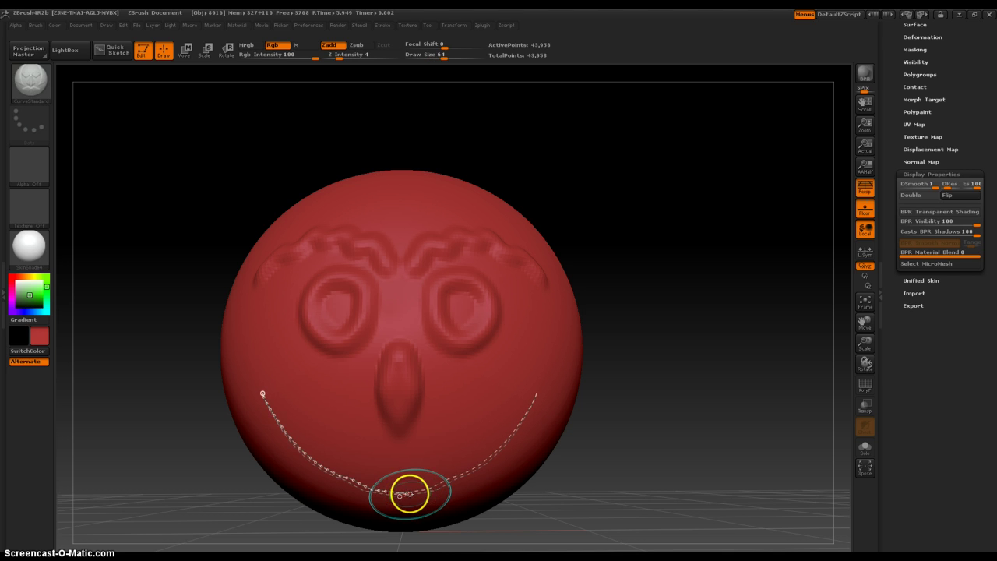
left_click_drag(473, 469, 399, 498)
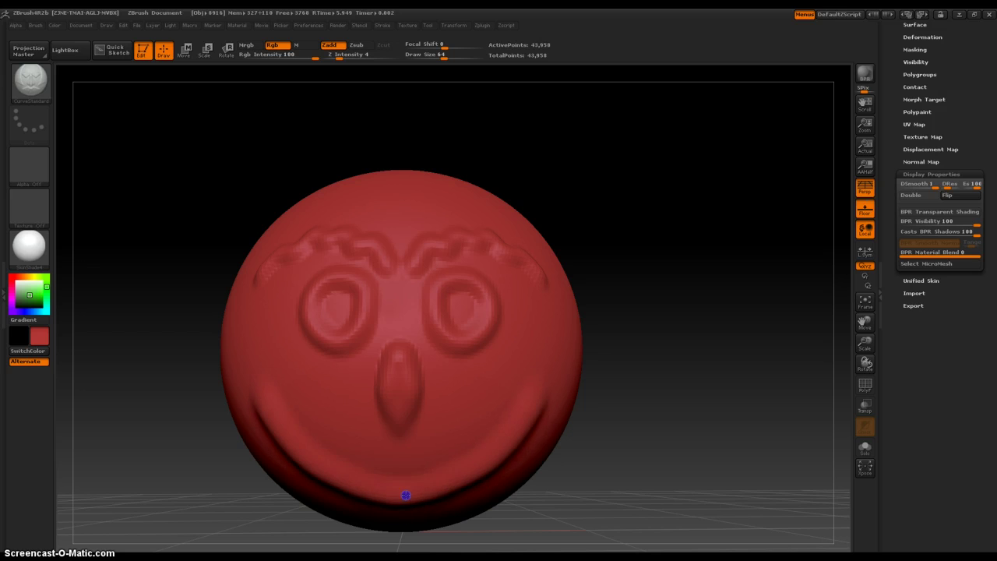
Draw a straight front-to-back curve over the top of the head and apply it to raise two mirrored parallel ridges.
left_click_drag(615, 439, 606, 468)
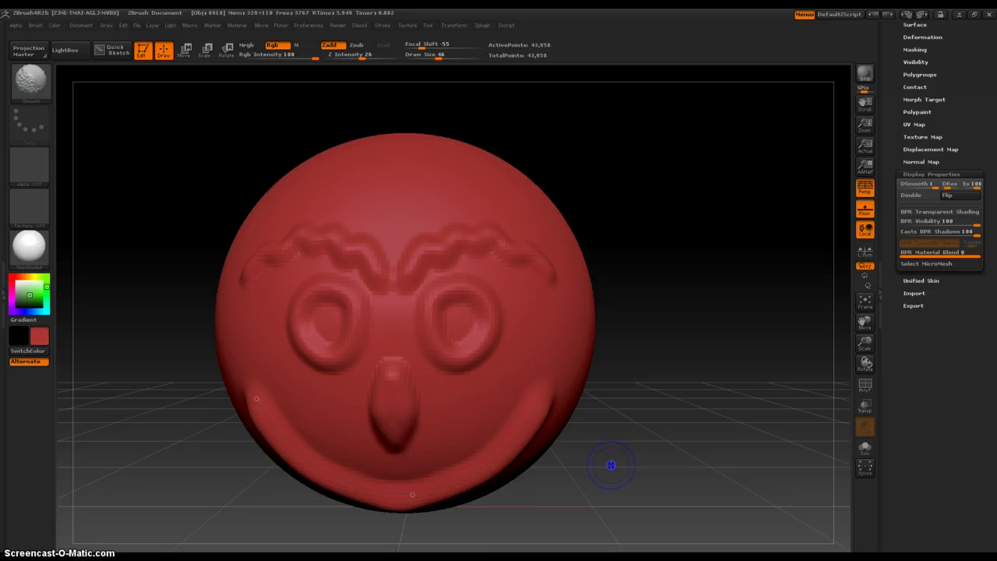
left_click_drag(656, 319, 645, 409)
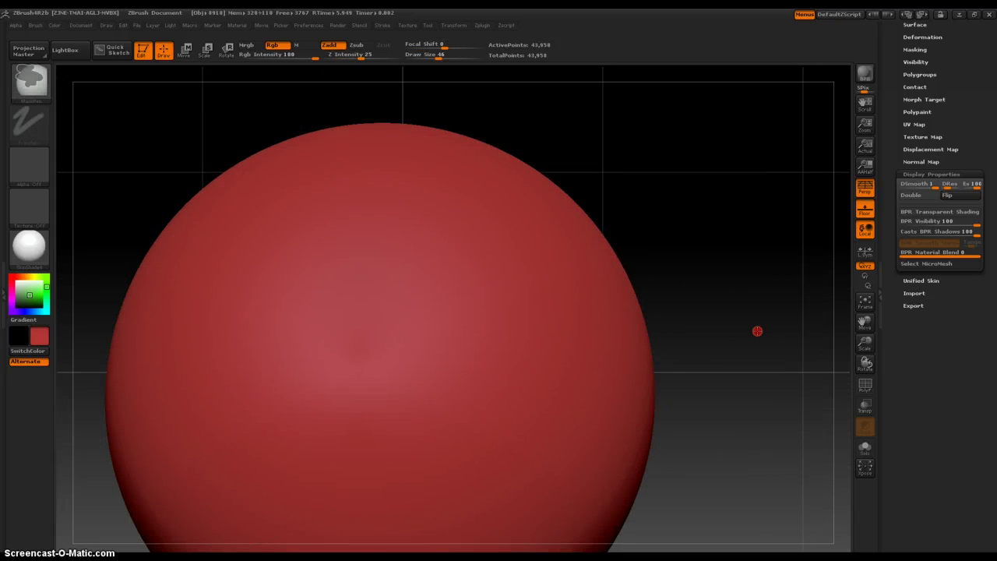
left_click_drag(757, 332, 724, 294, "alt")
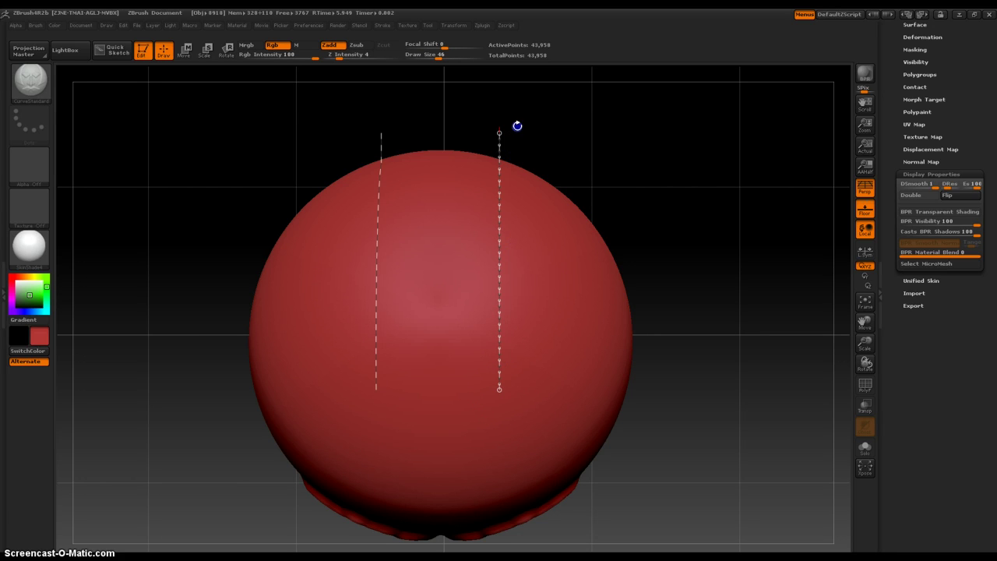
key("bracketright")
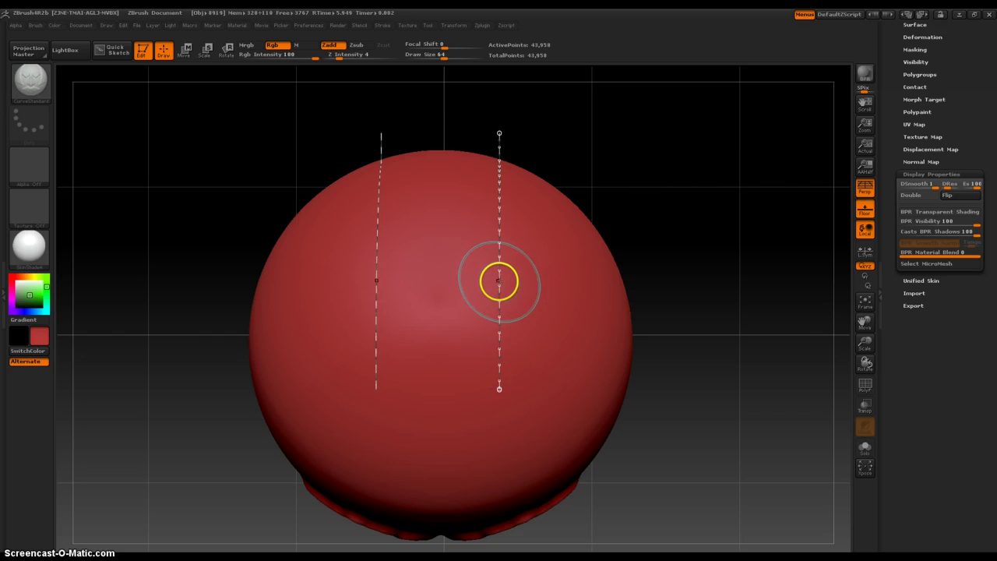
left_click(499, 282)
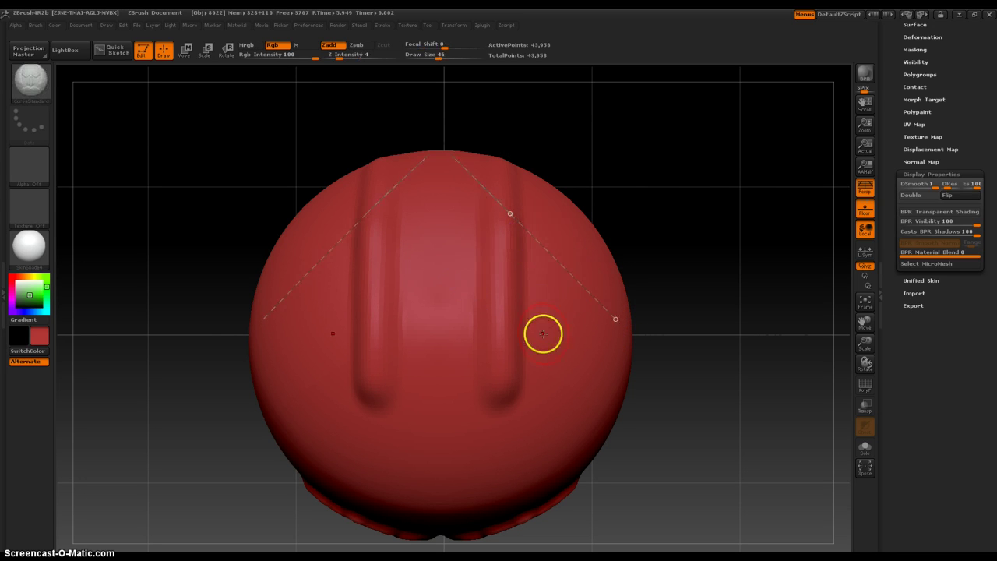
Draw a straight sideways curve from the ridge's front end past the head's side and apply it to raise mirrored cross ridges.
left_click(375, 388)
left_click(380, 396)
left_click(417, 350)
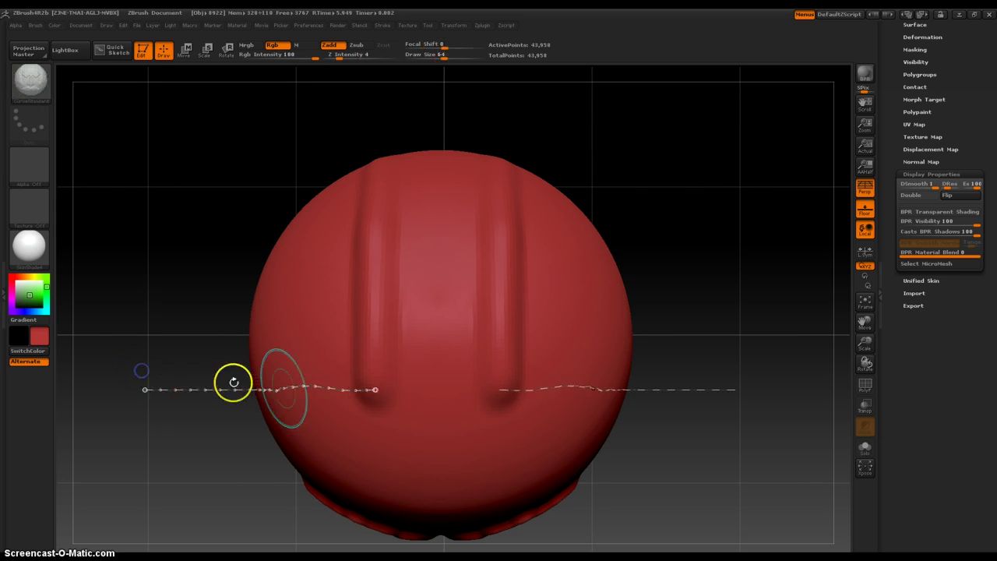
left_click(302, 388)
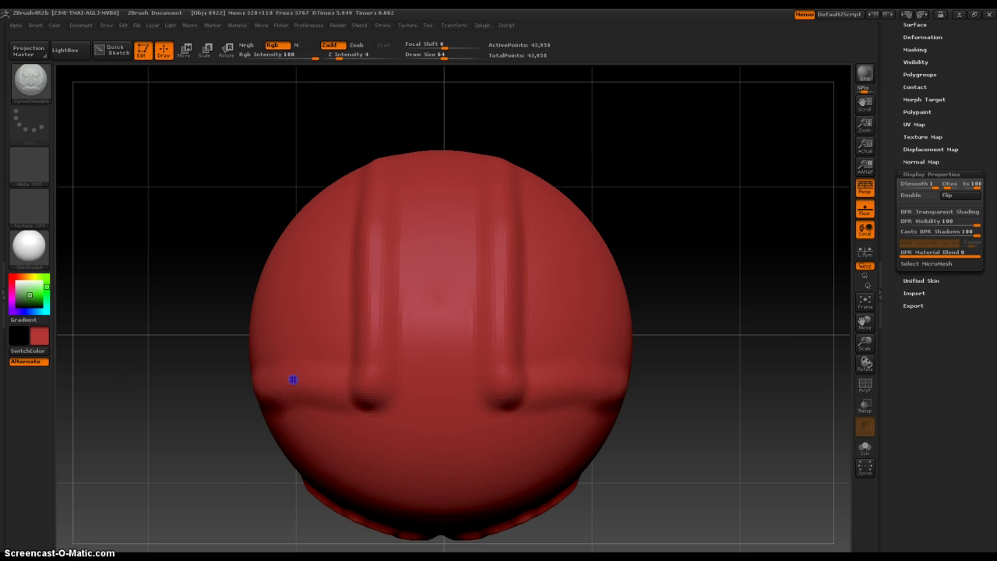
Undo the cross ridges, redraw the sideways curve from the ridge's front end past the head's side, and apply it repeatedly to raise mirrored bumps.
key("ctrl+z")
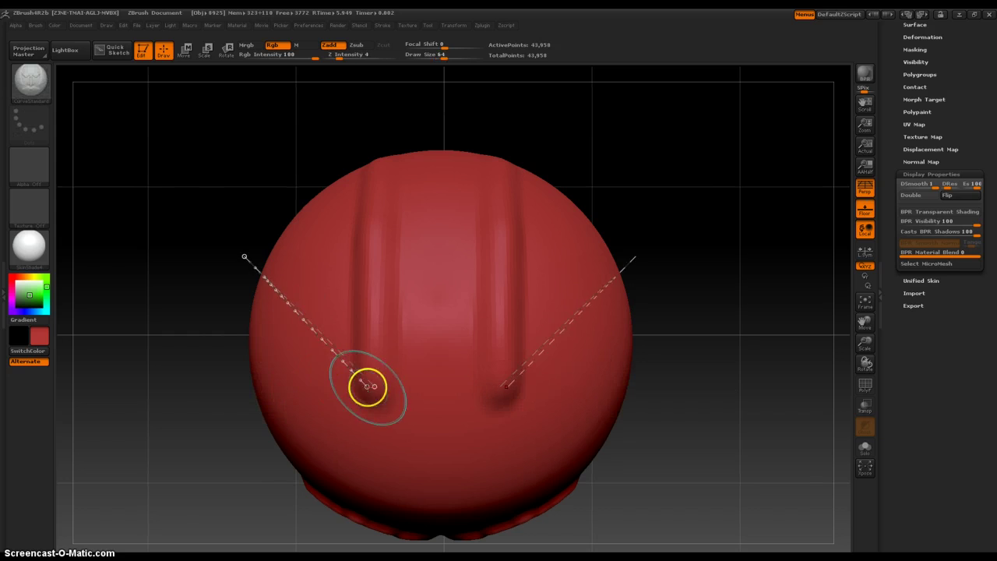
left_click(369, 390)
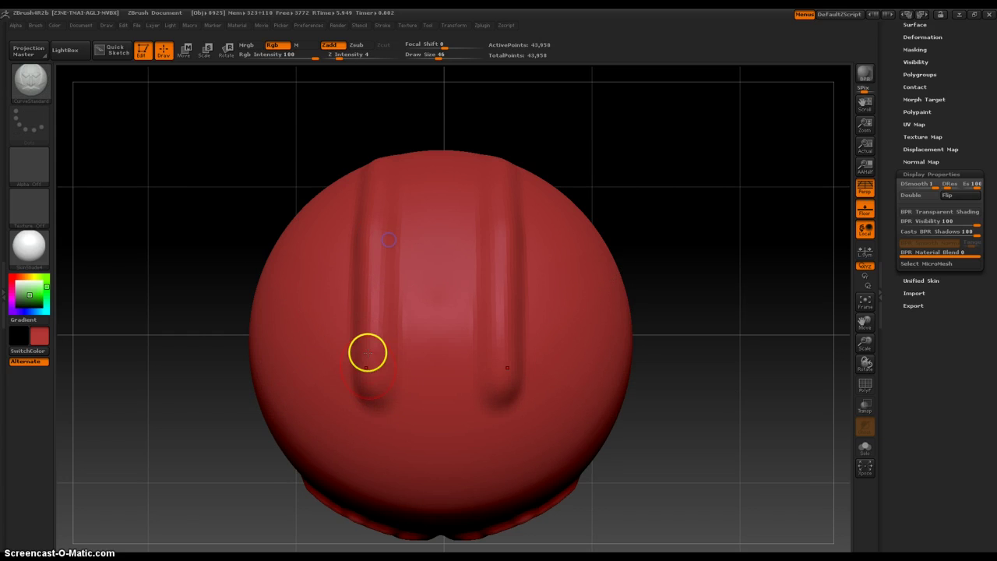
left_click_drag(368, 353, 371, 394)
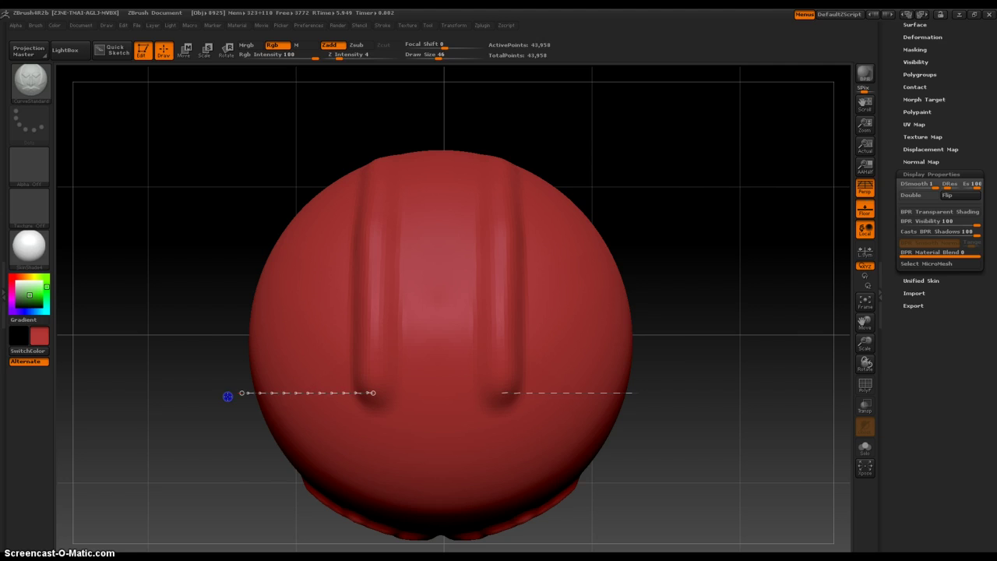
left_click(312, 396)
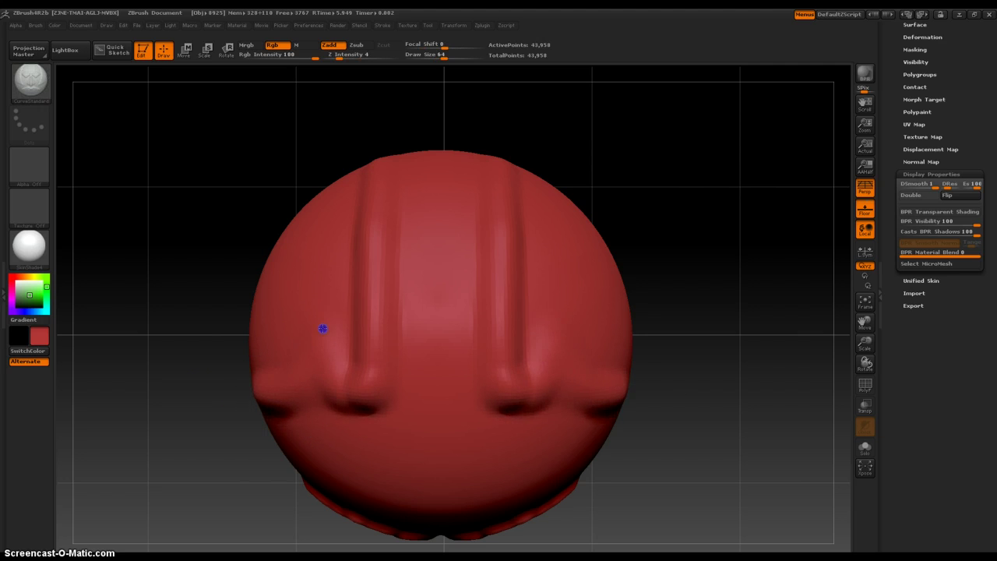
left_click_drag(323, 329, 342, 263)
left_click_drag(395, 366, 331, 244)
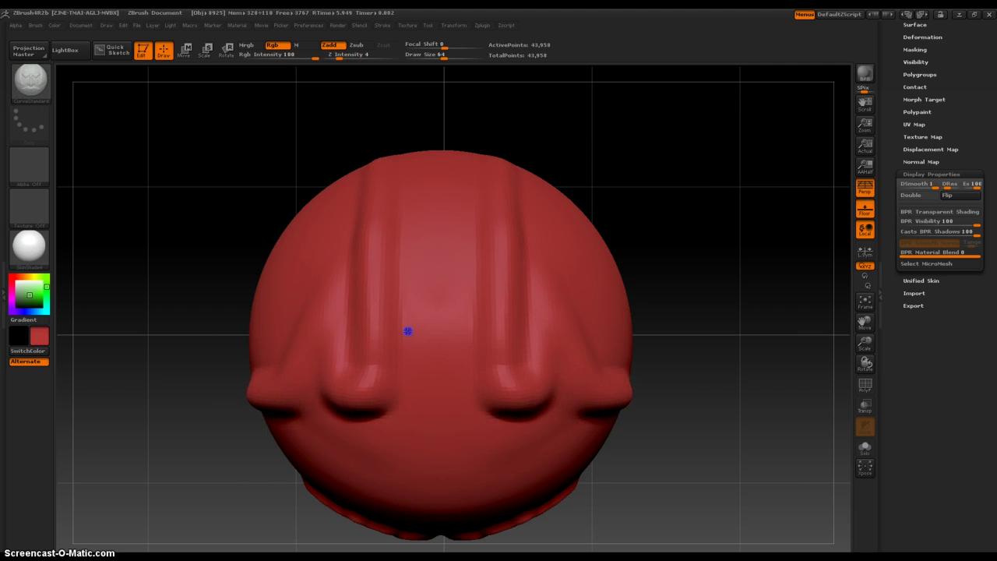
Draw a looping freehand curve across the centre of the forehead and apply it to raise overlapping mirrored ridges.
mouse_move(692, 380)
left_mouse_down()
mouse_move(723, 329)
mouse_move(717, 262)
left_mouse_up()
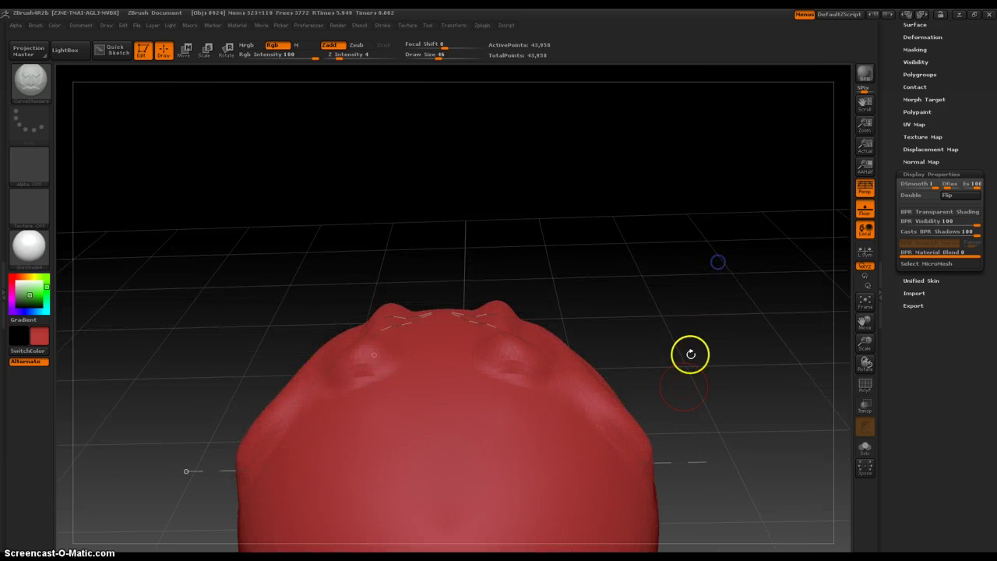
left_click_drag(536, 359, 424, 485)
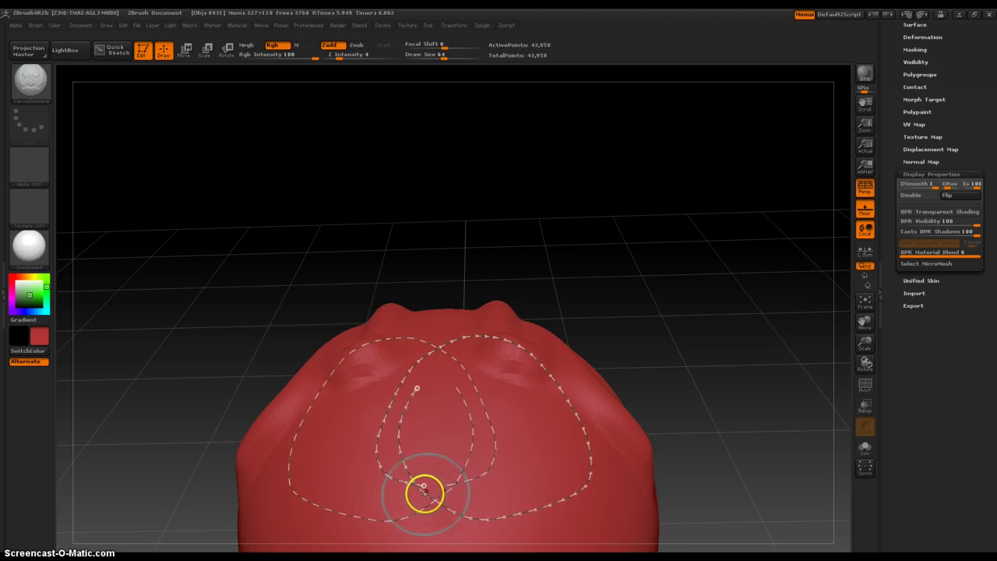
left_click(432, 503)
key("1")
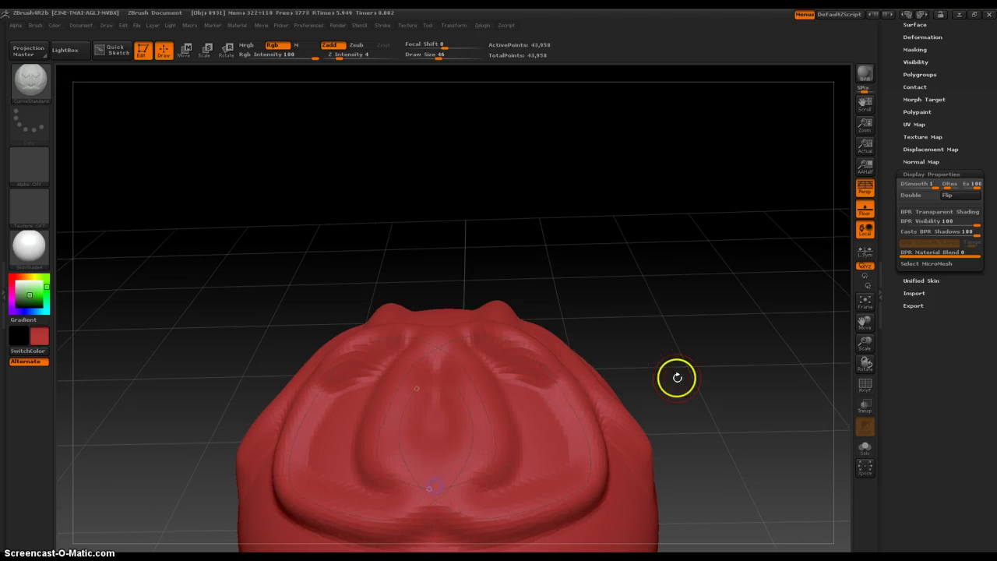
mouse_move(674, 378)
left_mouse_down()
mouse_move(657, 260)
mouse_move(648, 278)
mouse_move(596, 283)
left_mouse_up()
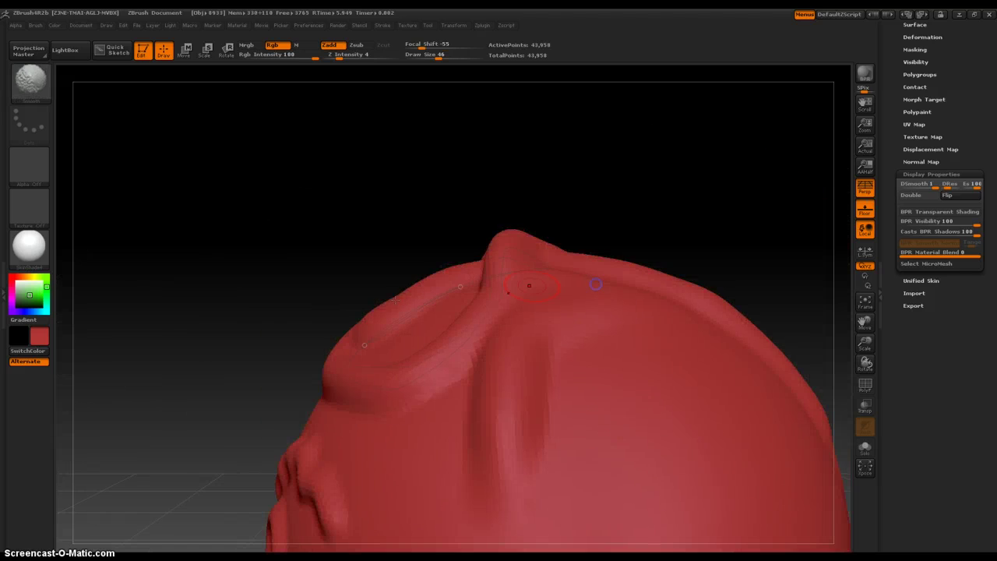
Select the ClayBuildup brush, try a stroke on the smooth back of the sphere and undo it.
left_click_drag(285, 359, 263, 232, "alt")
left_click_drag(245, 365, 273, 301, "alt")
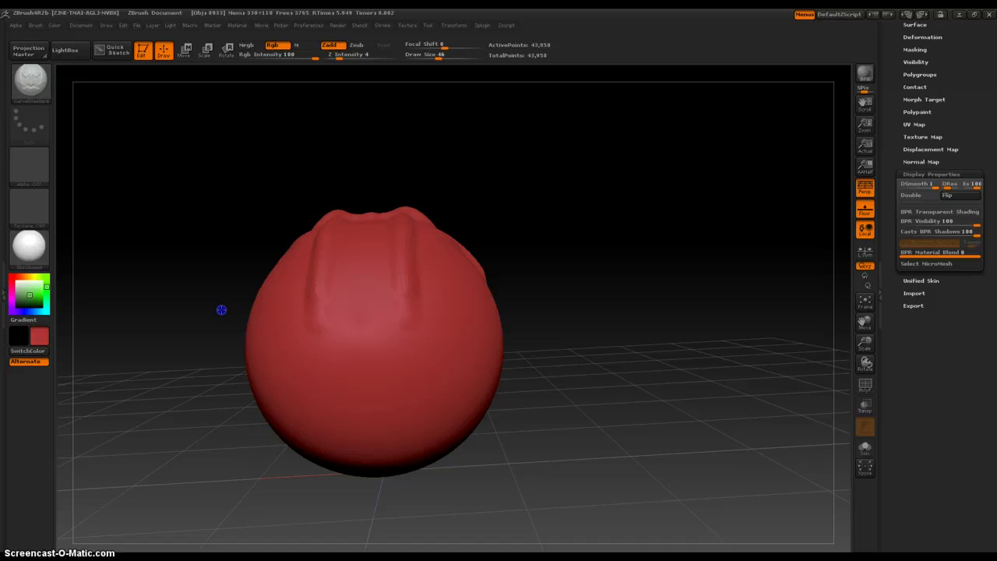
left_click_drag(186, 350, 285, 312, "alt")
key("space")
left_click(264, 343)
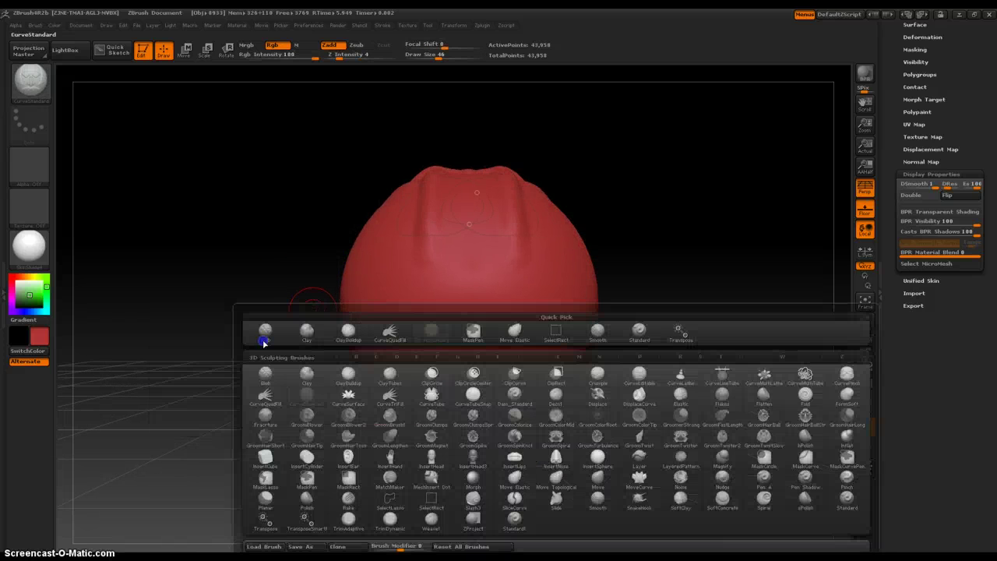
left_click(349, 373)
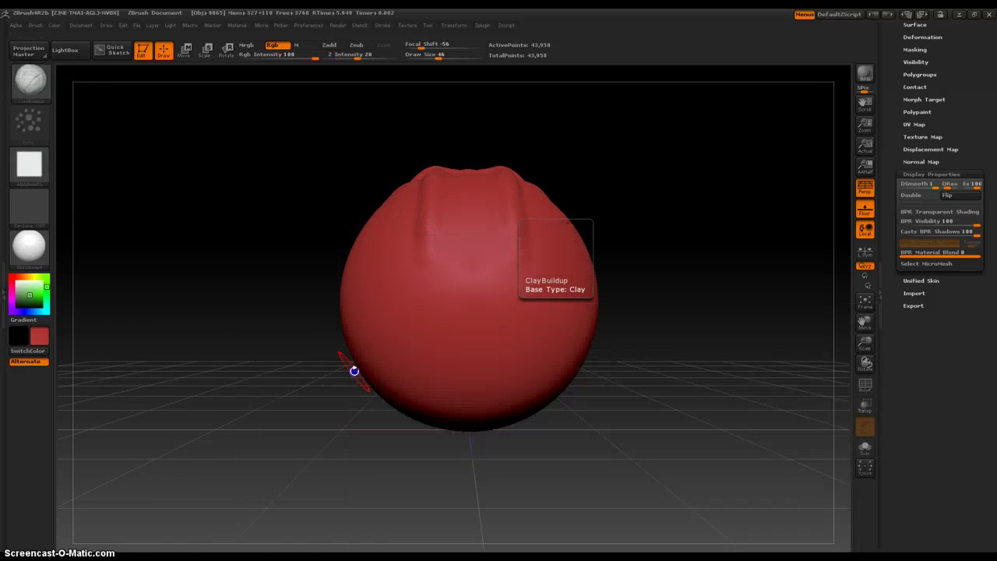
left_click_drag(404, 300, 433, 352)
key("ctrl+z")
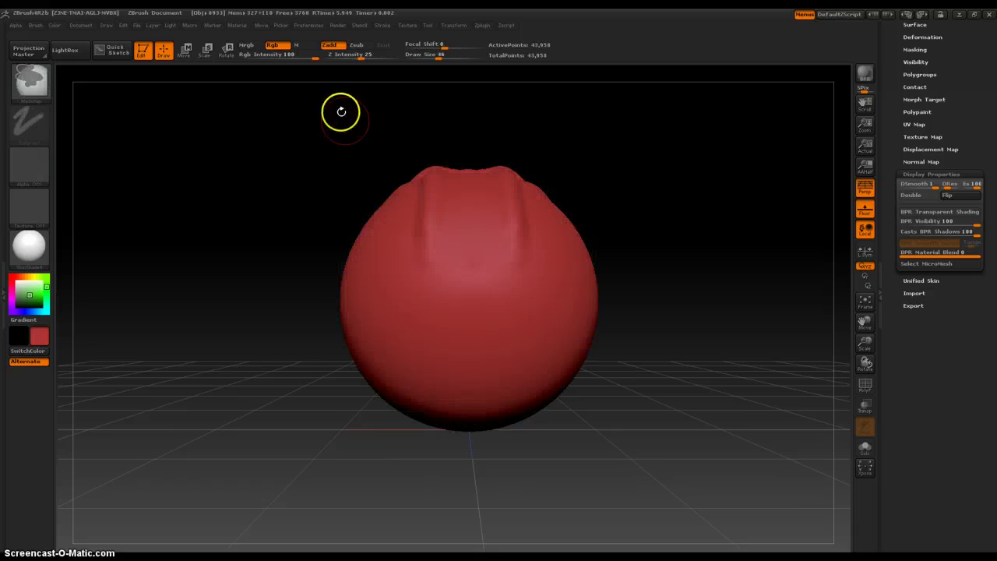
Turn on Zadd and Rgb, and switch to the Clay brush.
left_click(336, 48)
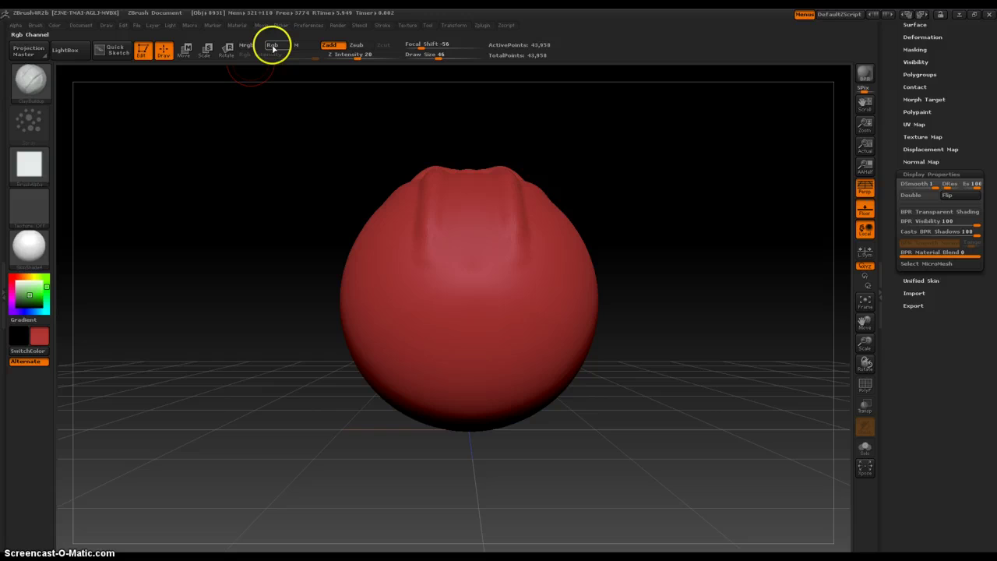
left_click(272, 45)
left_click(30, 78)
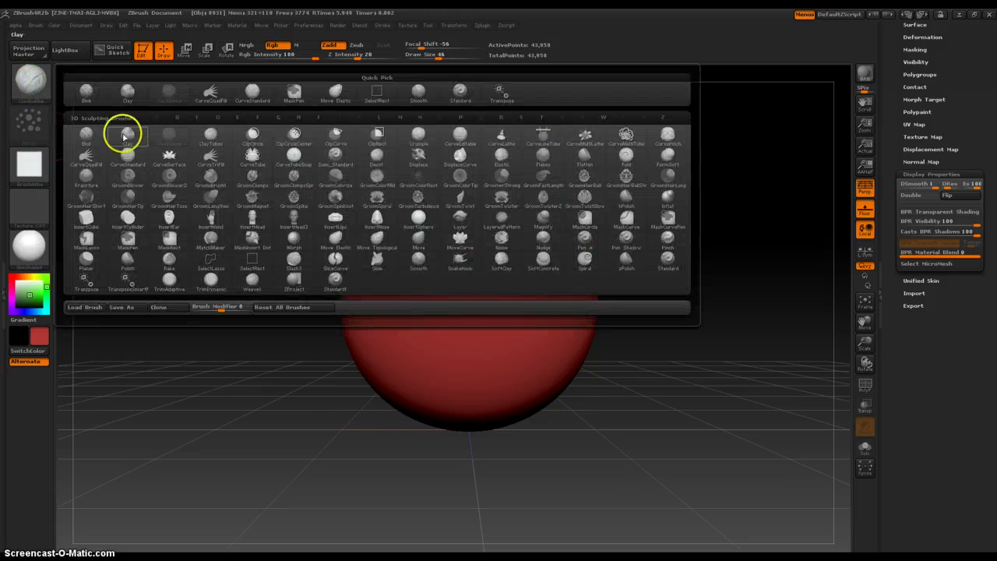
left_click(129, 134)
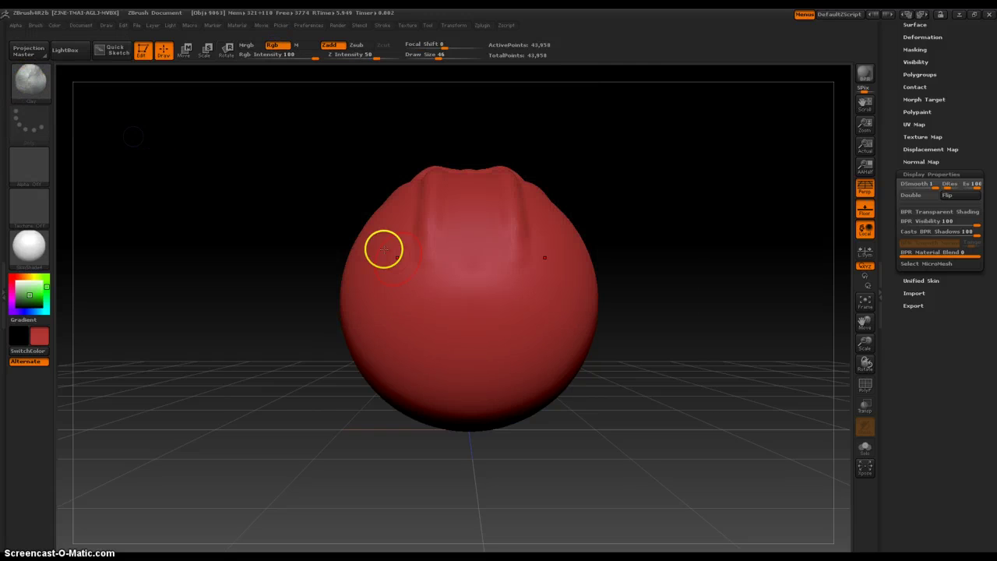
Try Clay strokes forming a broad smile band and a round patch on the sphere's back, and undo them.
mouse_move(419, 371)
left_mouse_down()
mouse_move(530, 336)
mouse_move(454, 333)
left_mouse_up()
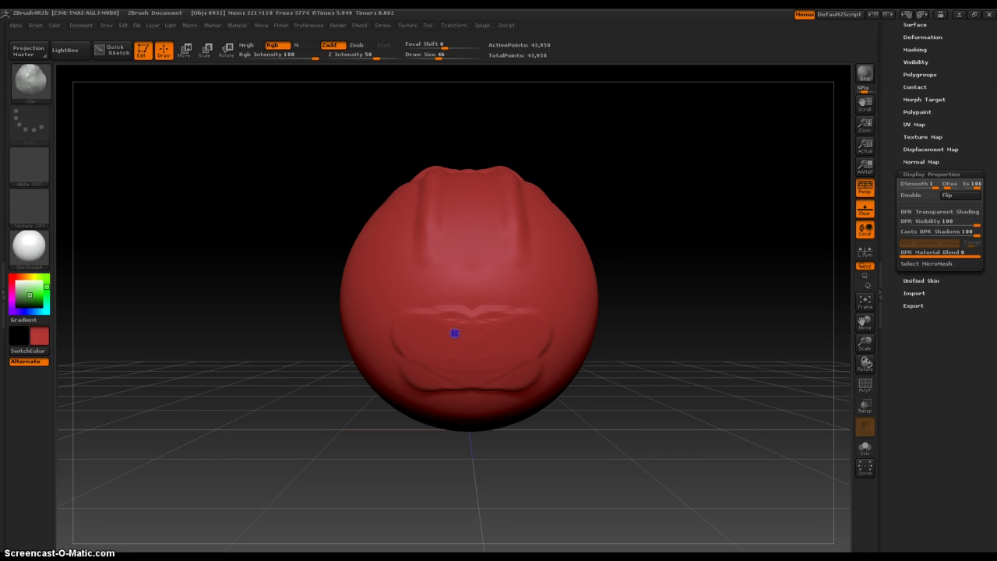
left_click_drag(514, 340, 566, 343)
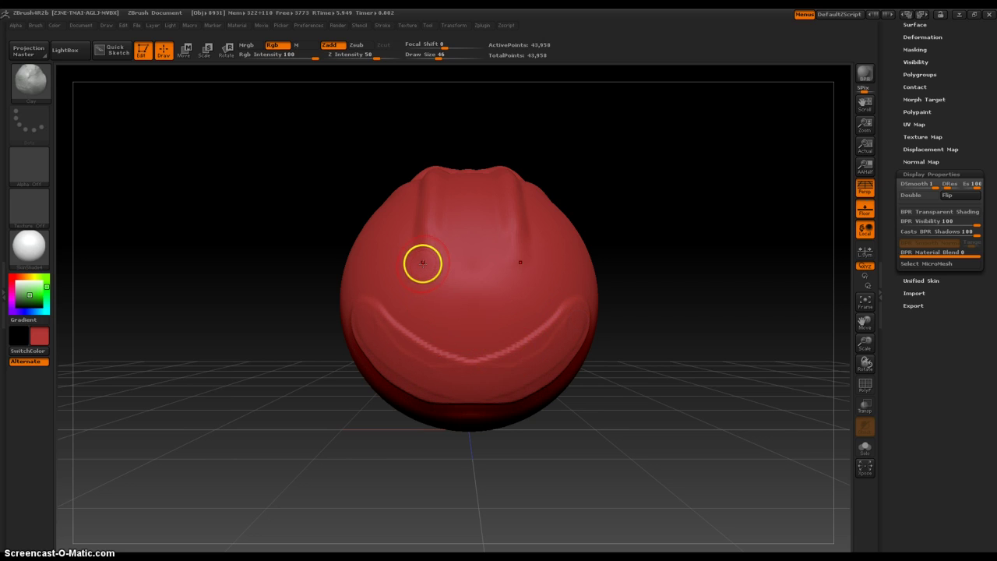
left_click_drag(460, 262, 485, 268)
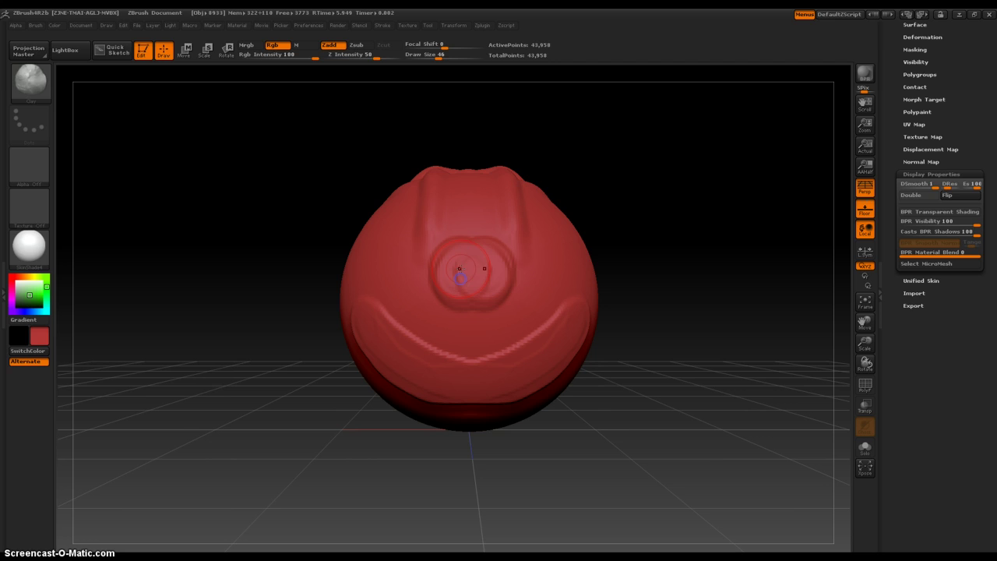
key("ctrl+z")
key("ctrl+z")
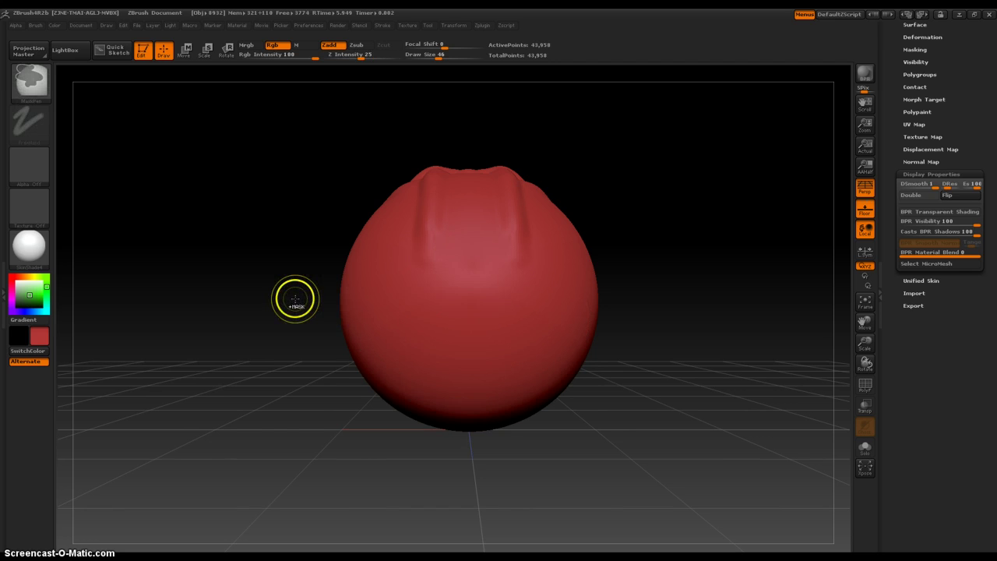
Select the CurveStandard brush, draw a small round curve beside the back's centre line and apply it to raise two mirrored eye bulges.
key("space")
left_click(163, 299)
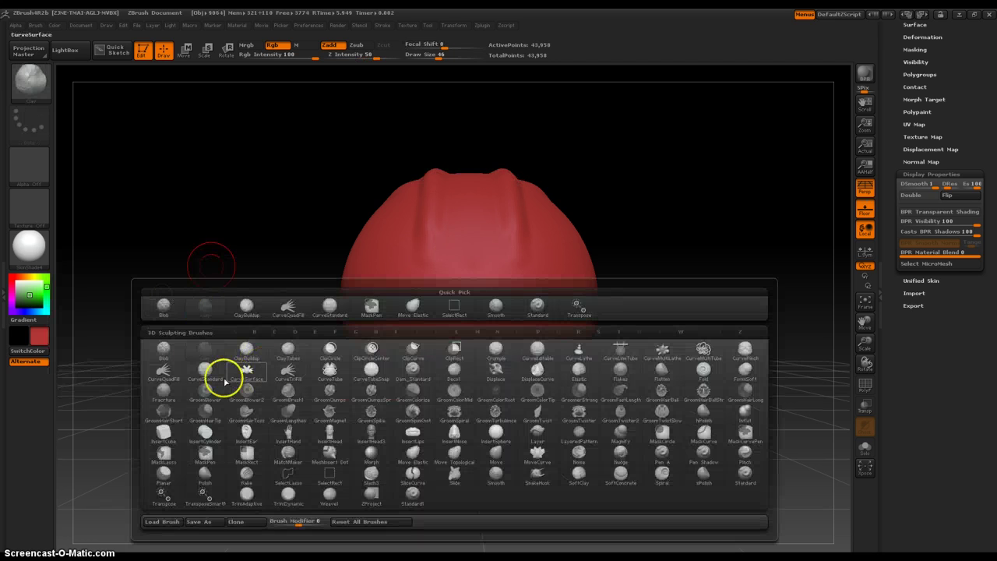
left_click(205, 374)
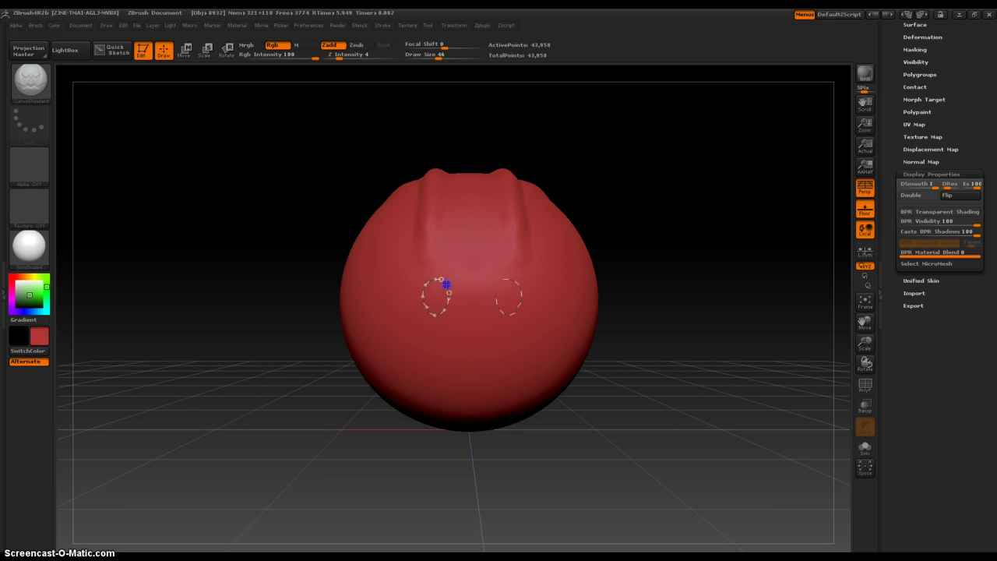
mouse_move(446, 284)
left_mouse_down()
mouse_move(423, 285)
mouse_move(430, 255)
left_mouse_up()
key("ctrl+z")
key("ctrl+z")
left_click_drag(424, 288, 429, 284)
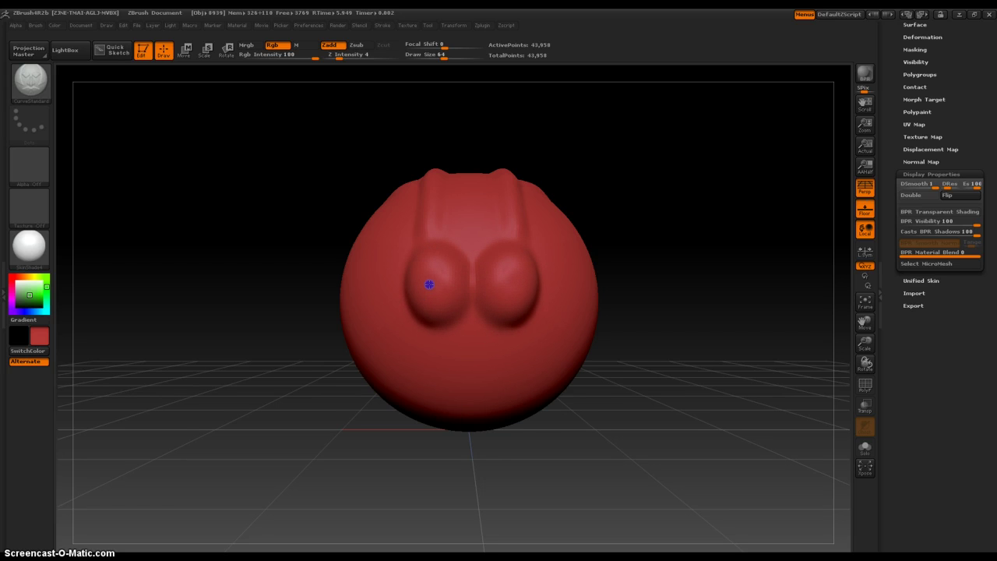
Draw a smile curve below the eye bulges to the centre line and apply it to raise a symmetrical mouth.
left_click(371, 338)
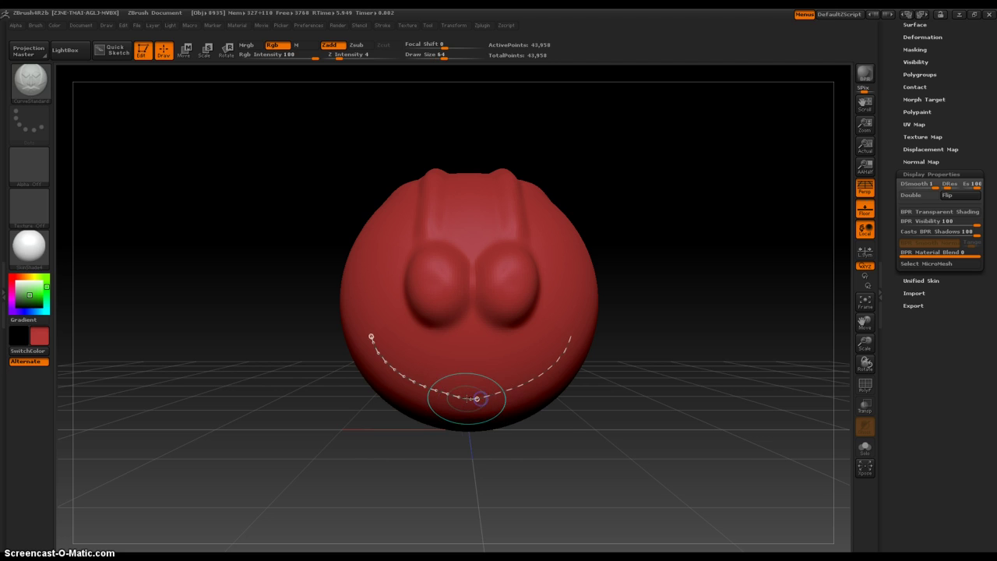
mouse_move(477, 399)
left_mouse_down()
mouse_move(452, 392)
mouse_move(483, 387)
left_mouse_up()
mouse_move(330, 457)
left_mouse_down()
mouse_move(332, 433)
mouse_move(312, 412)
mouse_move(211, 382)
mouse_move(194, 394)
mouse_move(202, 380)
mouse_move(251, 397)
mouse_move(564, 304)
mouse_move(579, 285)
left_mouse_up()
key("space")
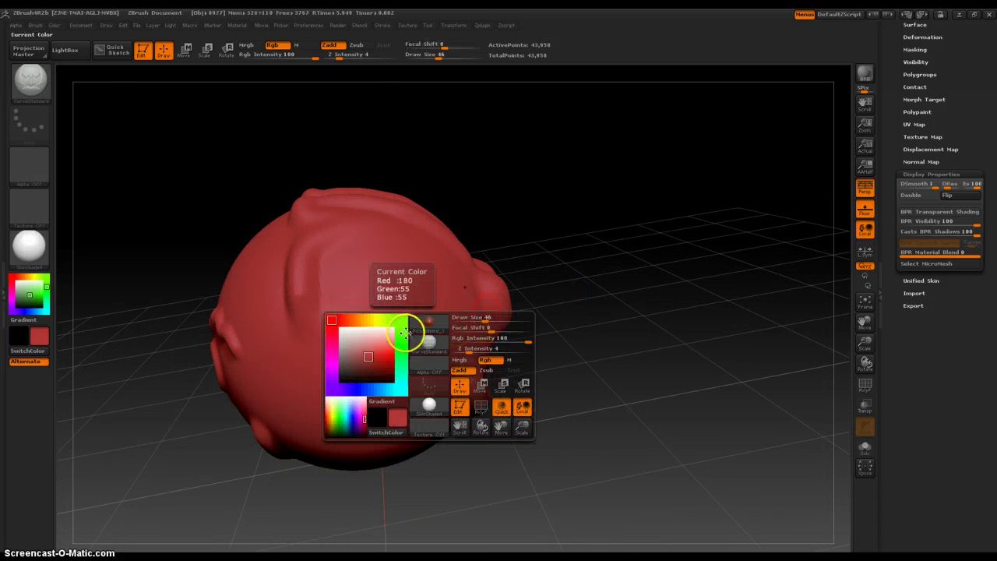
left_click(431, 344)
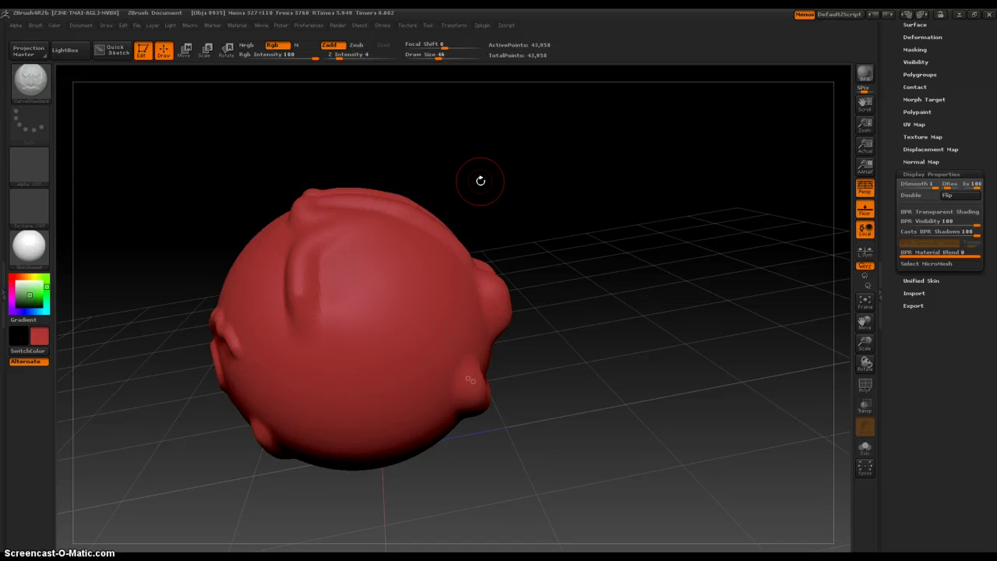
left_click(316, 234)
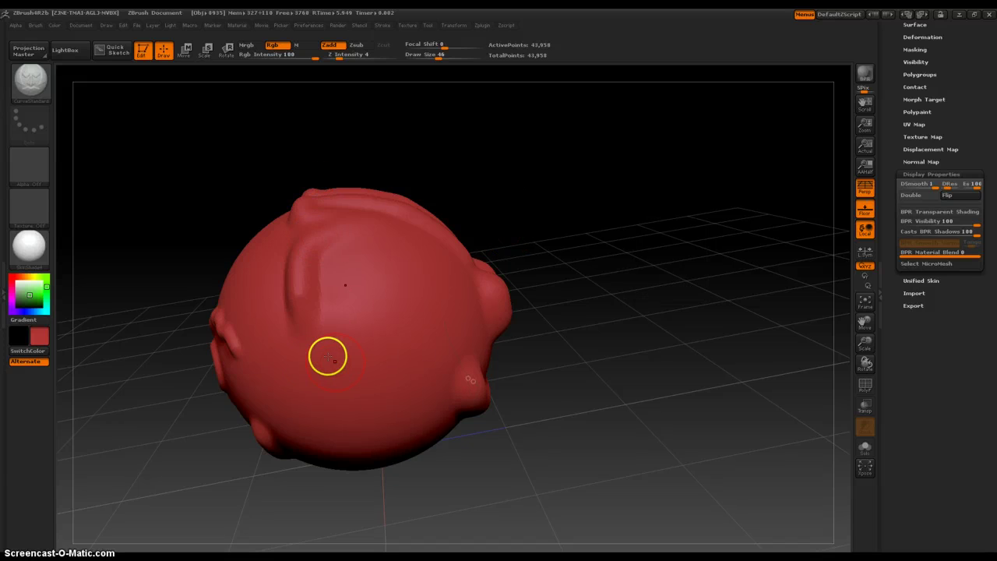